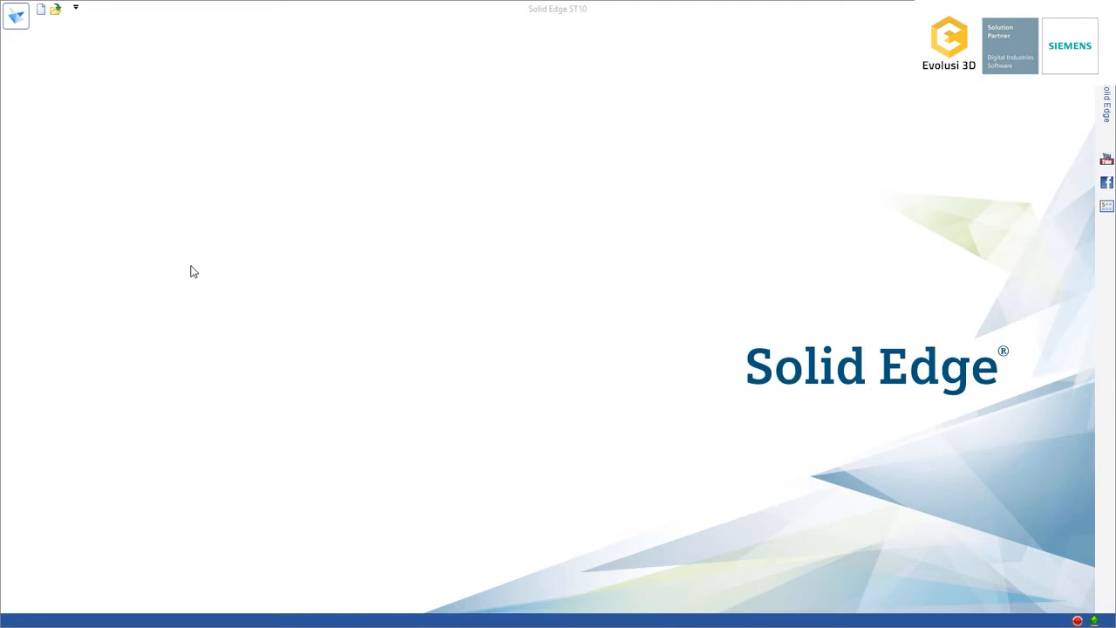
- Create a new part document from the ANSI metric part template
left_click(41, 12)
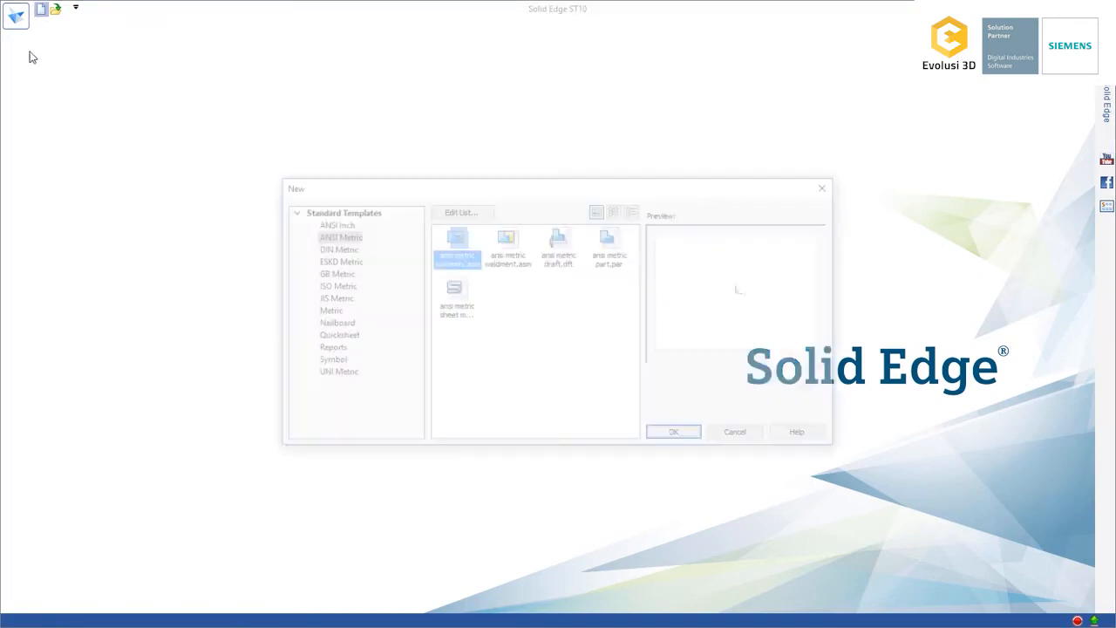
left_click(610, 264)
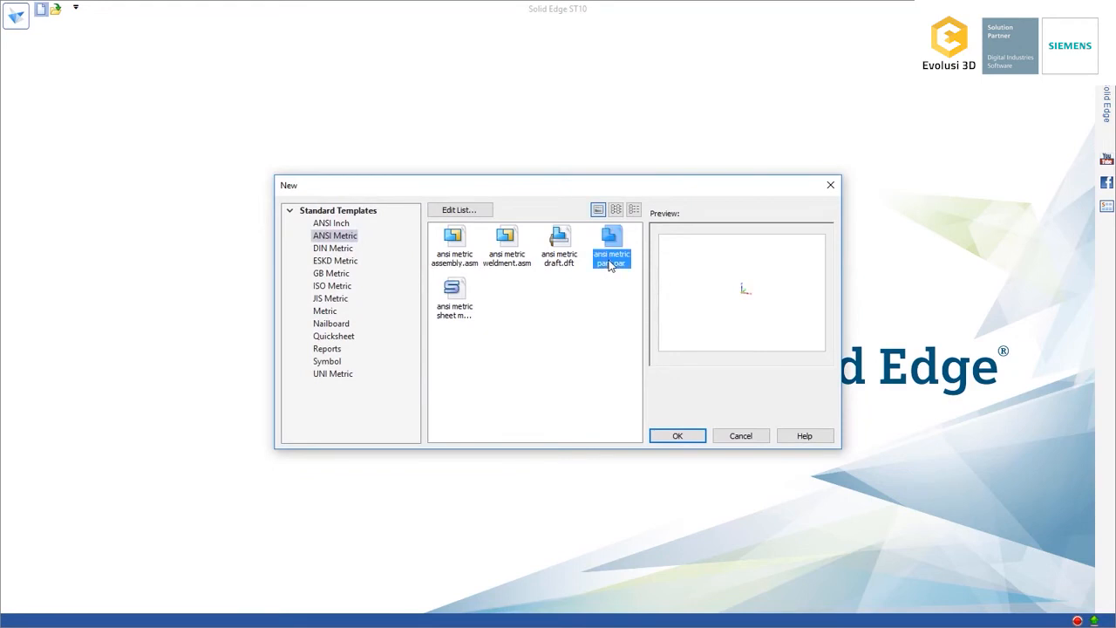
left_click(679, 438)
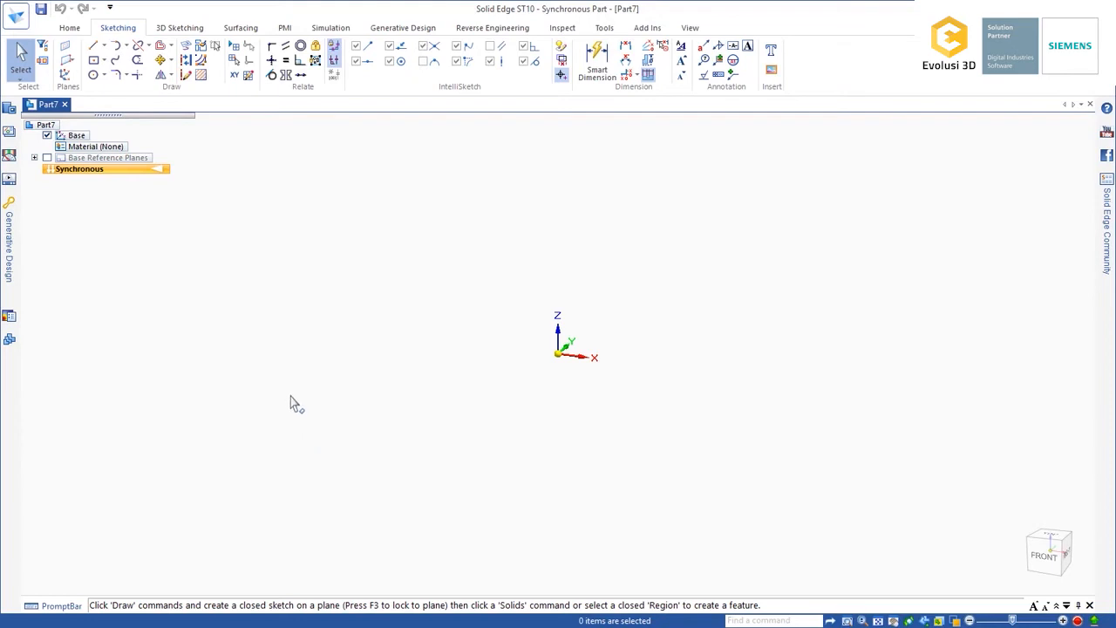
- Sketch a rectangle 300 mm wide and 100 mm high on the front XZ plane, centred on the origin
left_click(95, 60)
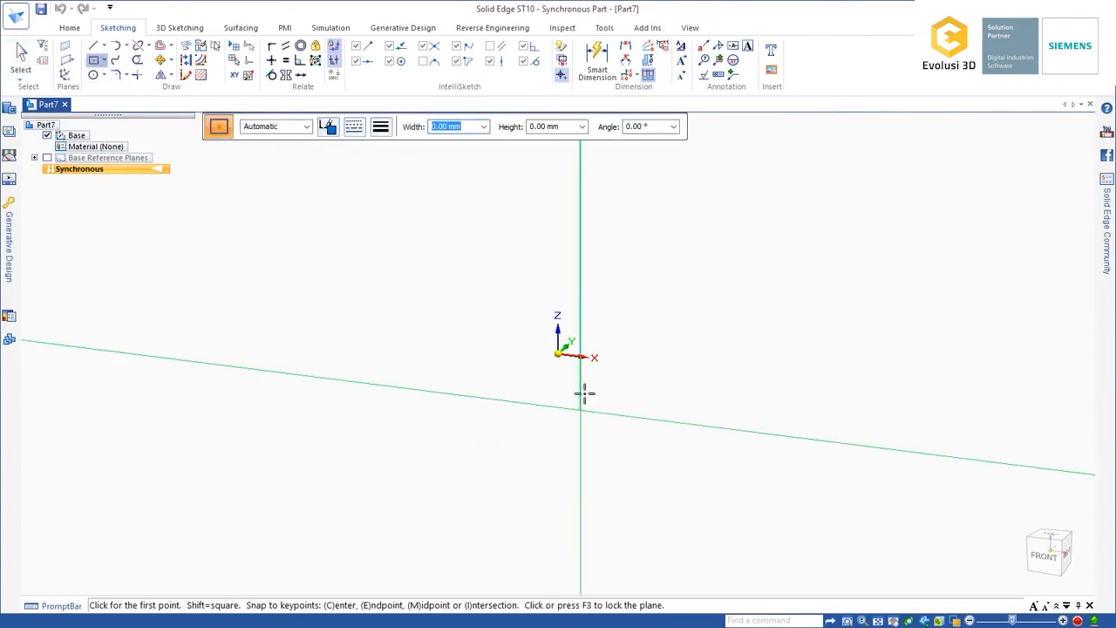
left_click(583, 332)
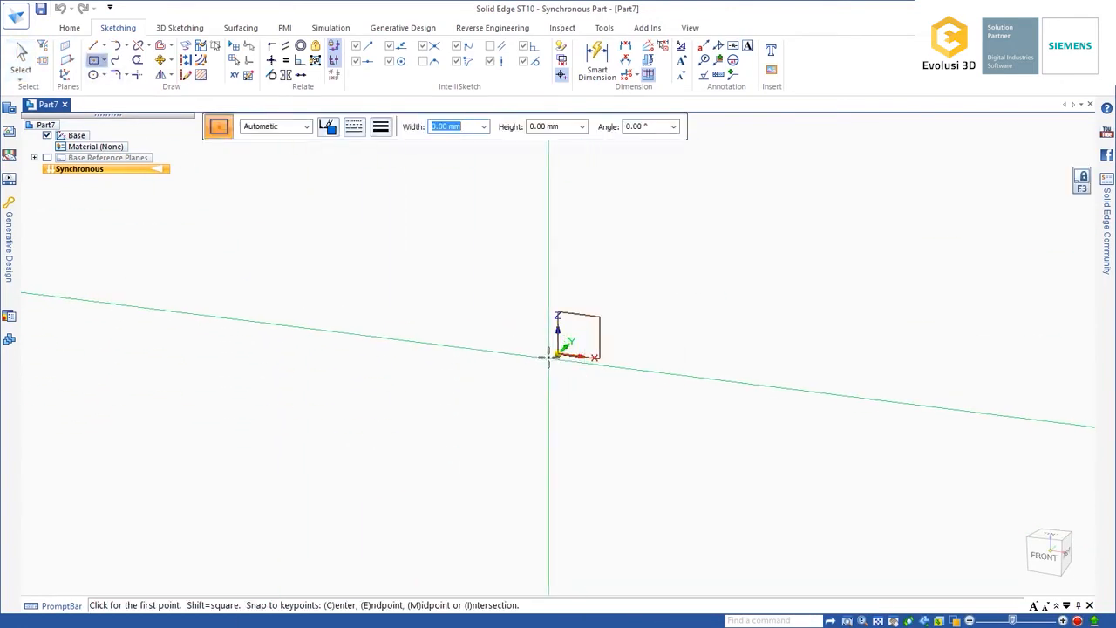
left_click(557, 354)
type("300")
key("Tab")
type("100")
key("Tab")
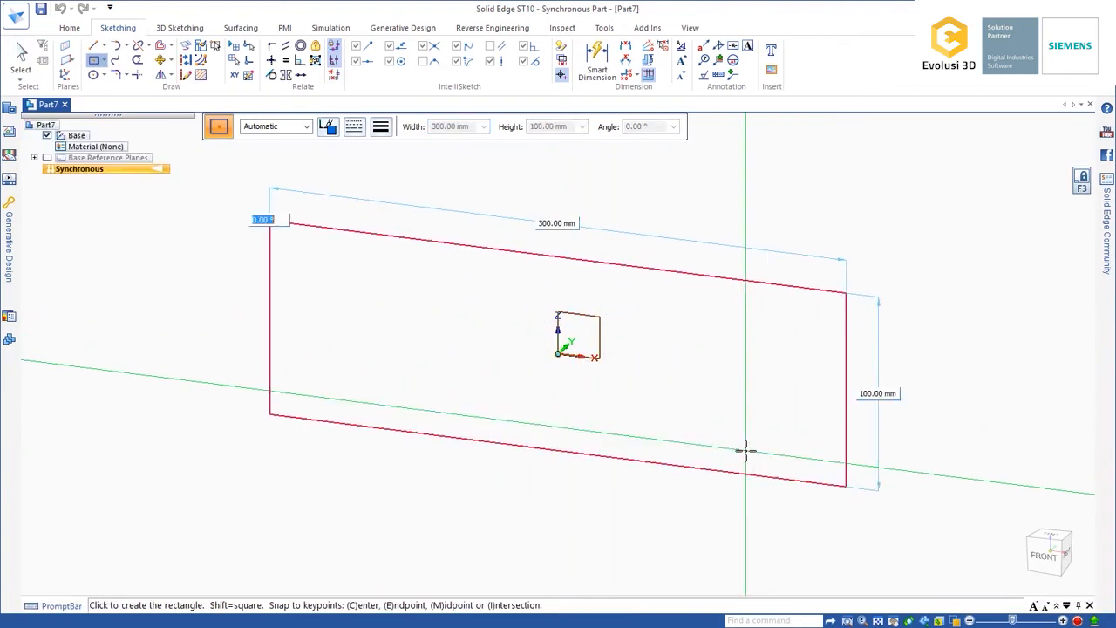
key("Return")
key("Escape")
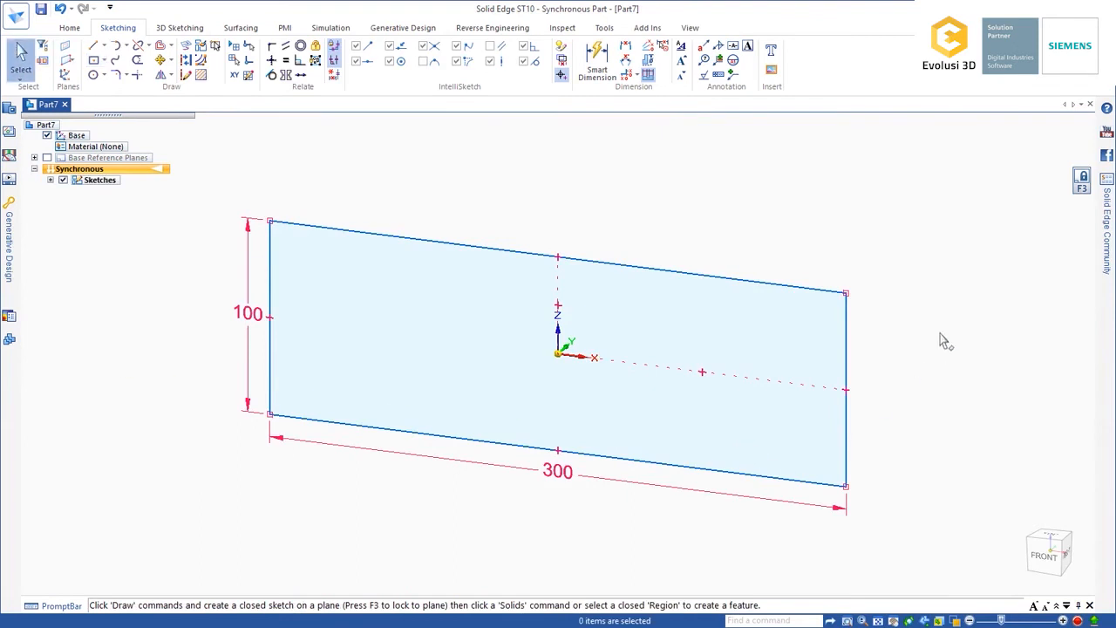
mouse_move(942, 355)
middle_mouse_down()
mouse_move(768, 352)
mouse_move(671, 371)
middle_mouse_up()
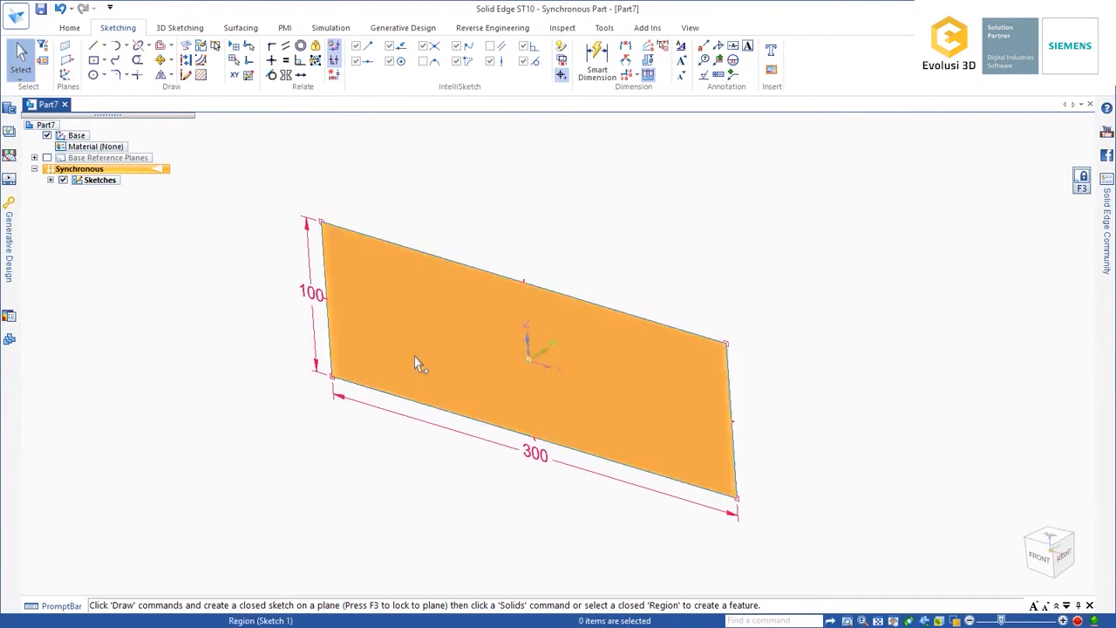
left_click(406, 374)
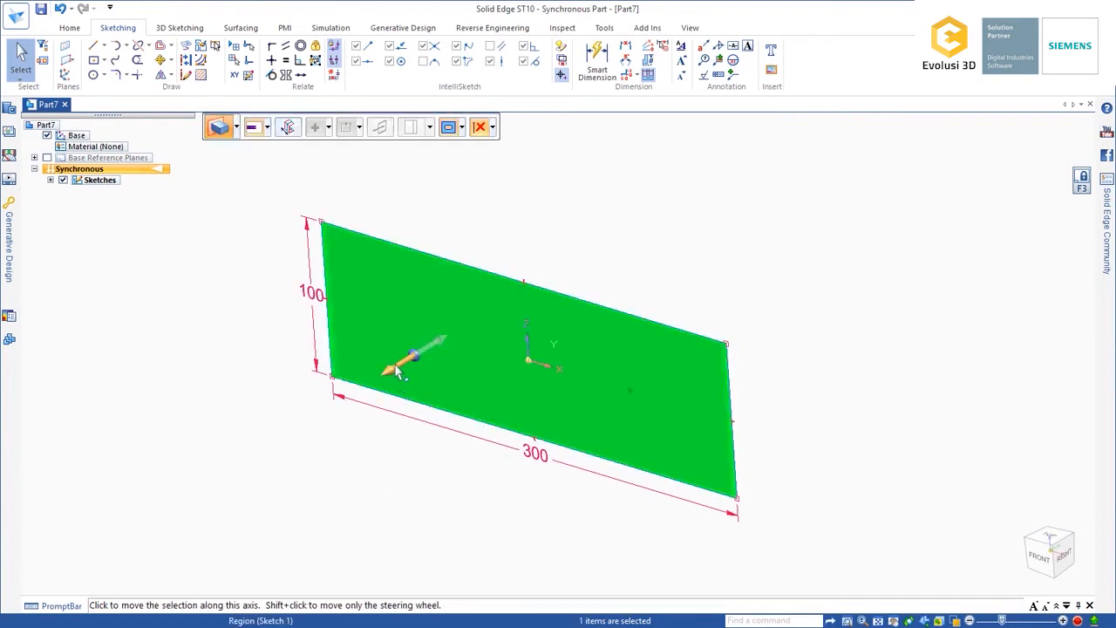
left_click(396, 374)
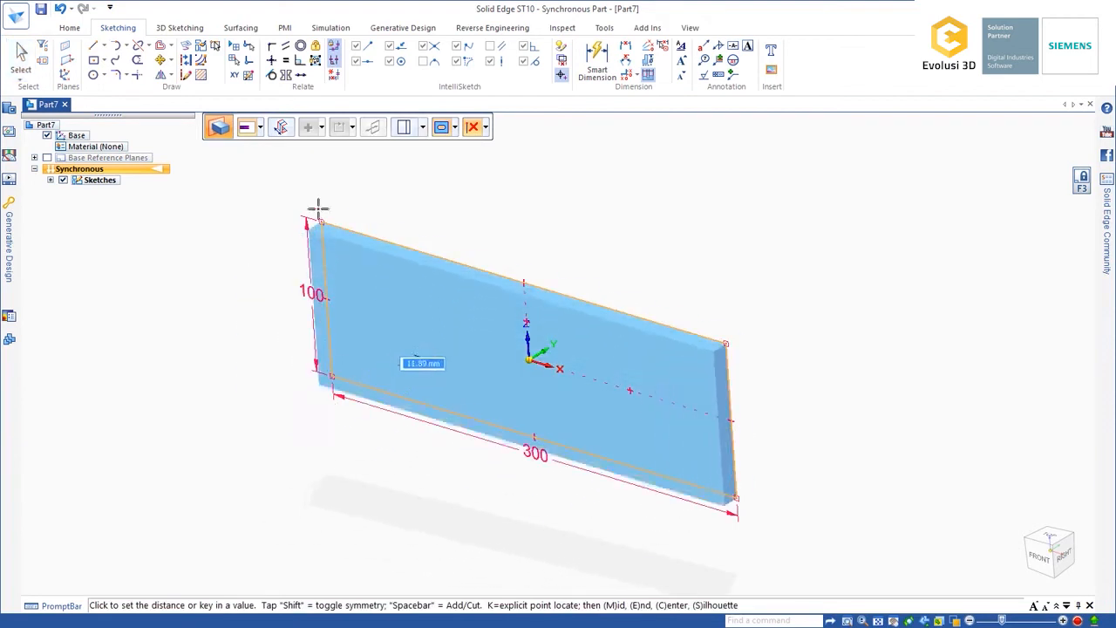
key("shift")
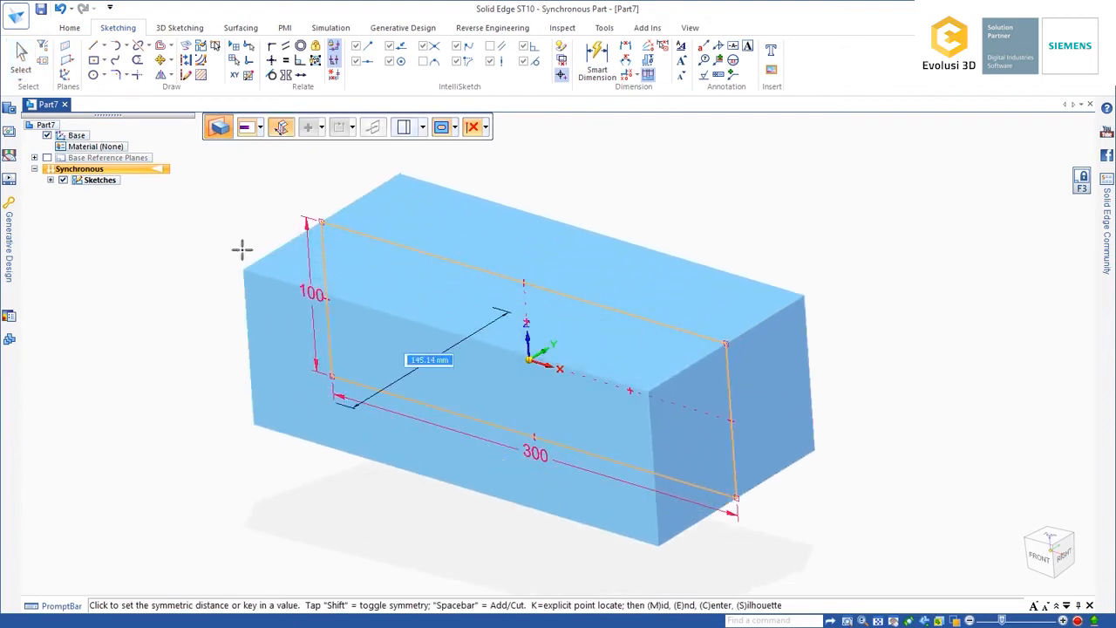
key("shift")
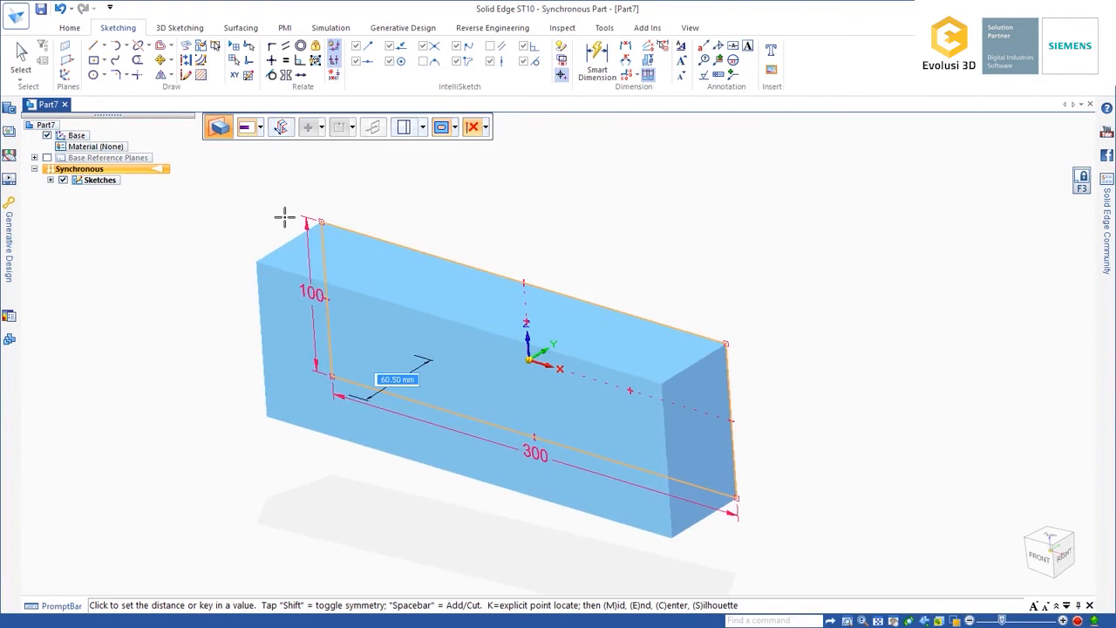
key("Escape")
left_click(463, 365)
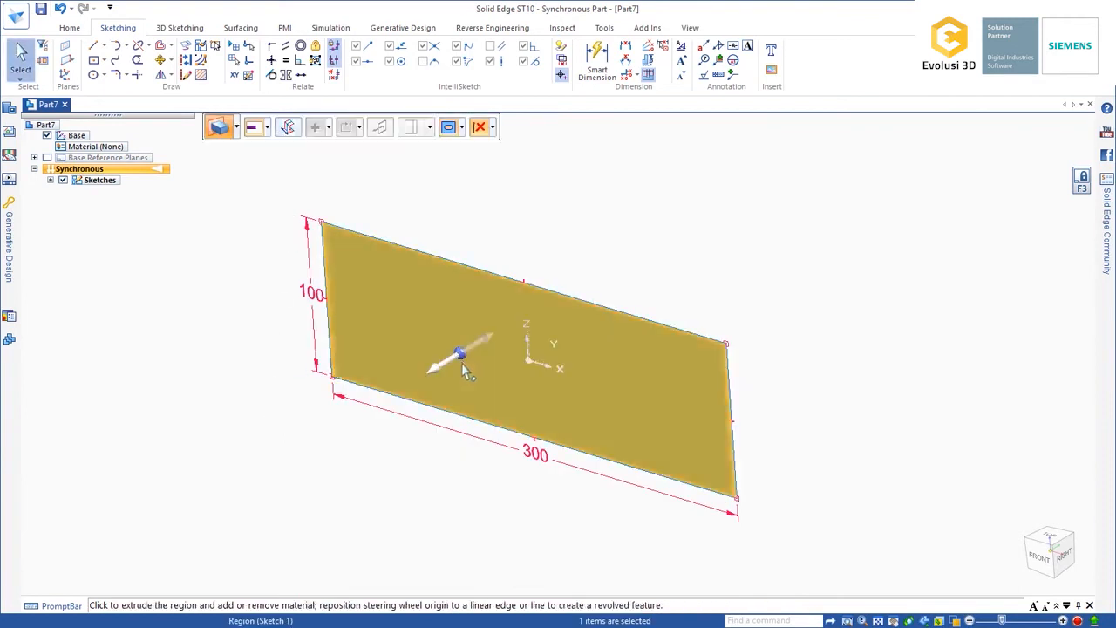
left_click(461, 356)
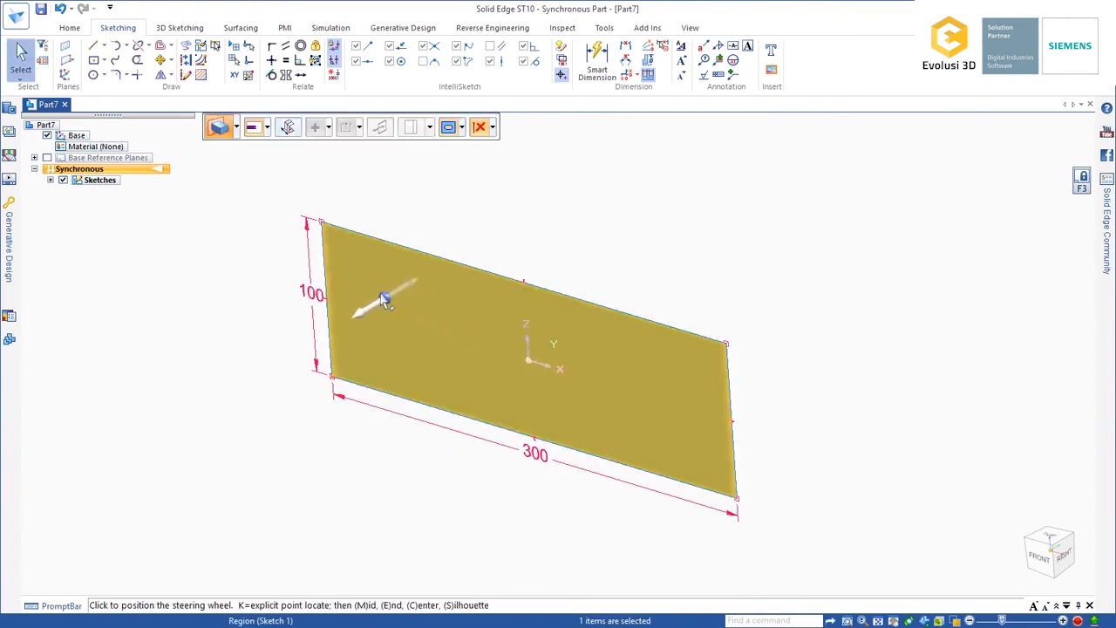
left_click(326, 267)
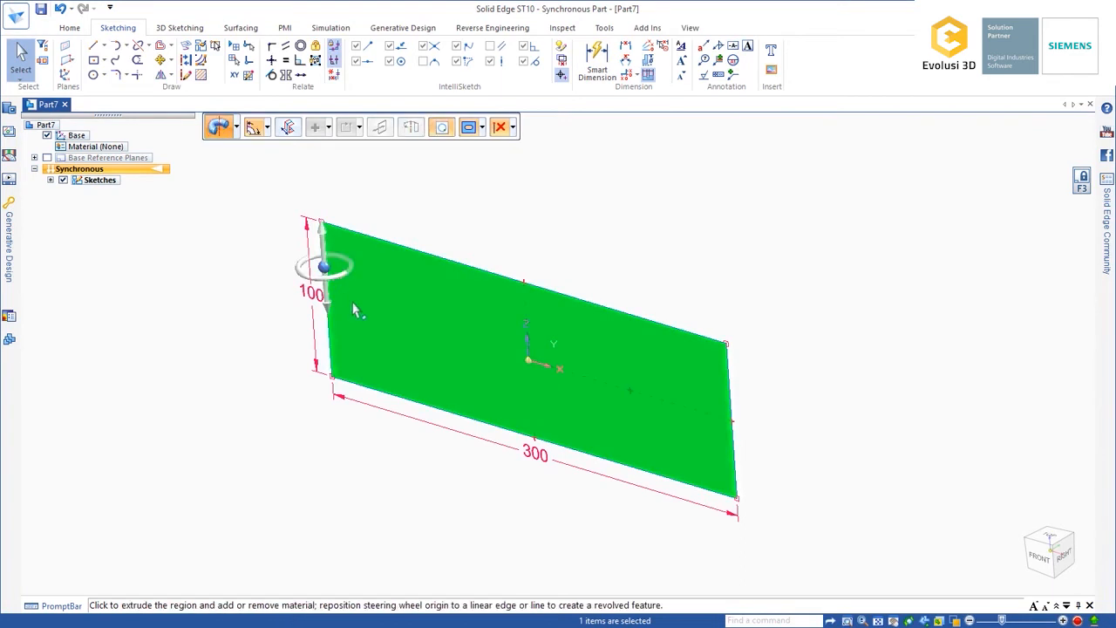
left_click(324, 263)
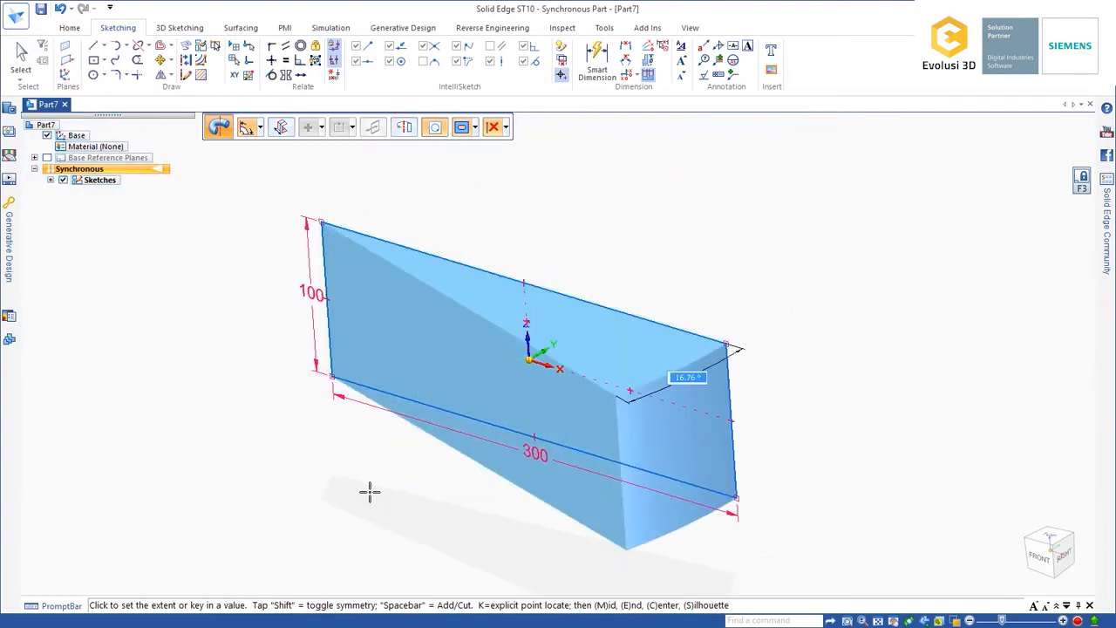
key("Escape")
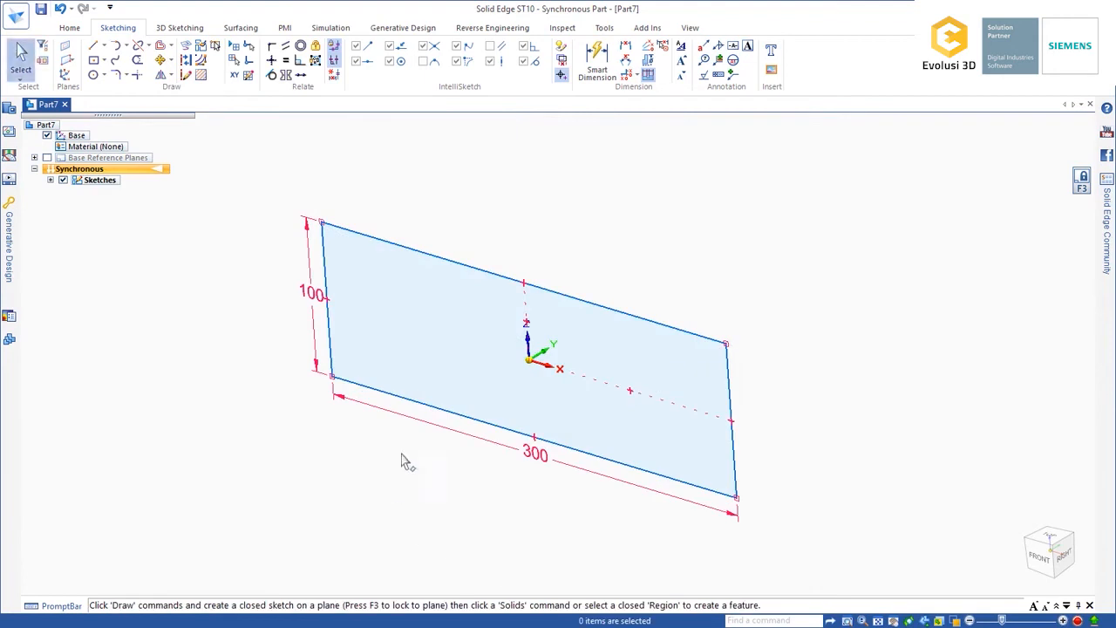
- Extrude the rectangular region symmetrically about its sketch plane to a total depth of 100 mm
left_click(437, 364)
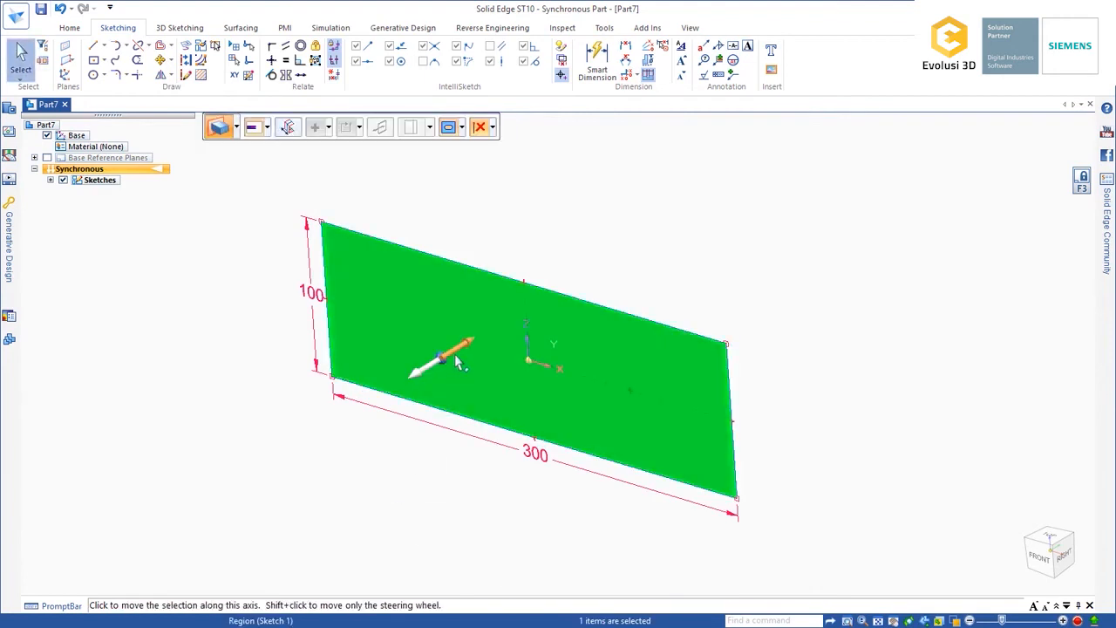
left_click(459, 364)
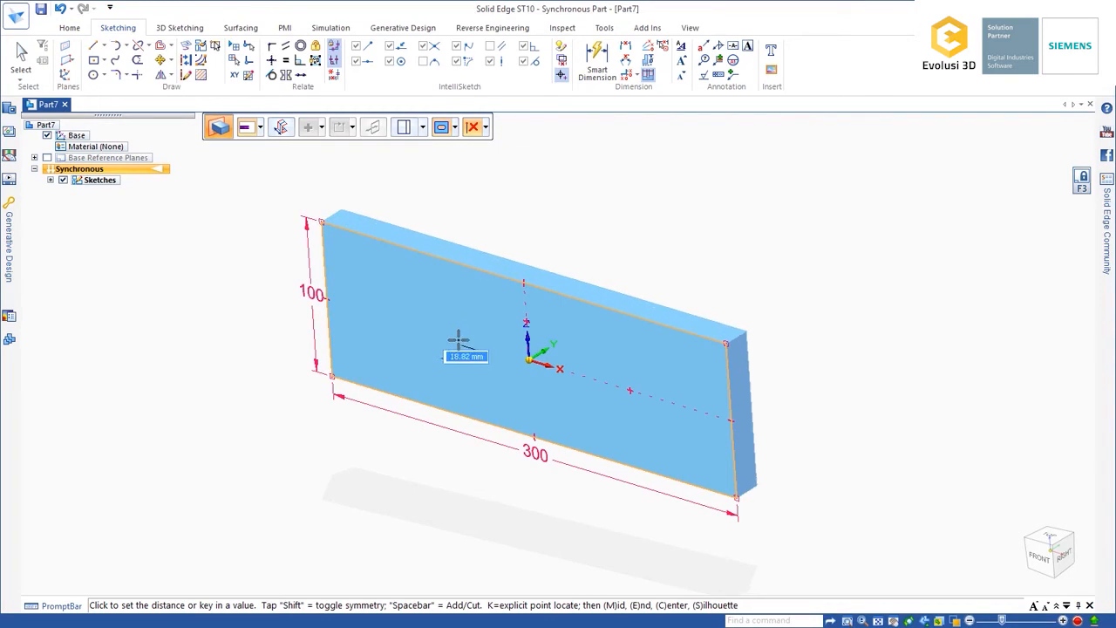
key("shift")
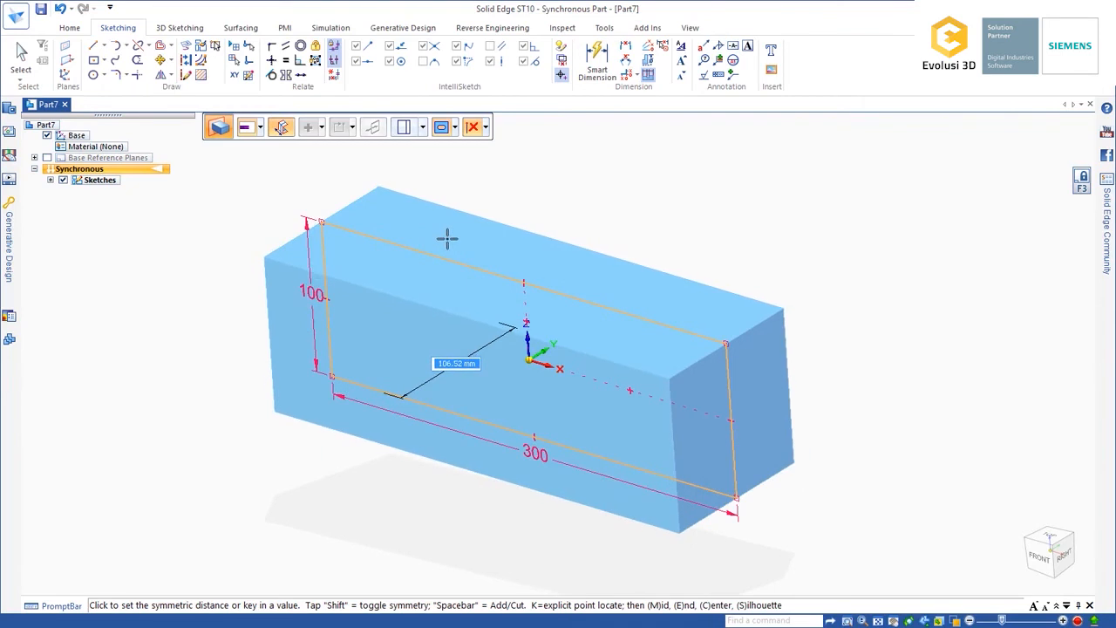
type("1")
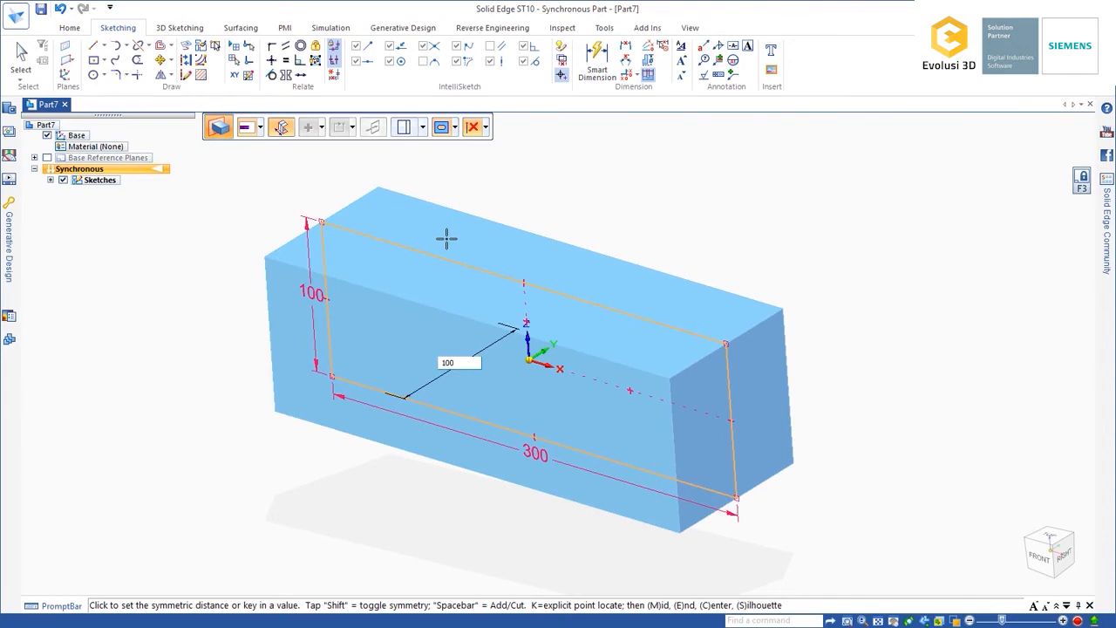
type("00")
key("Return")
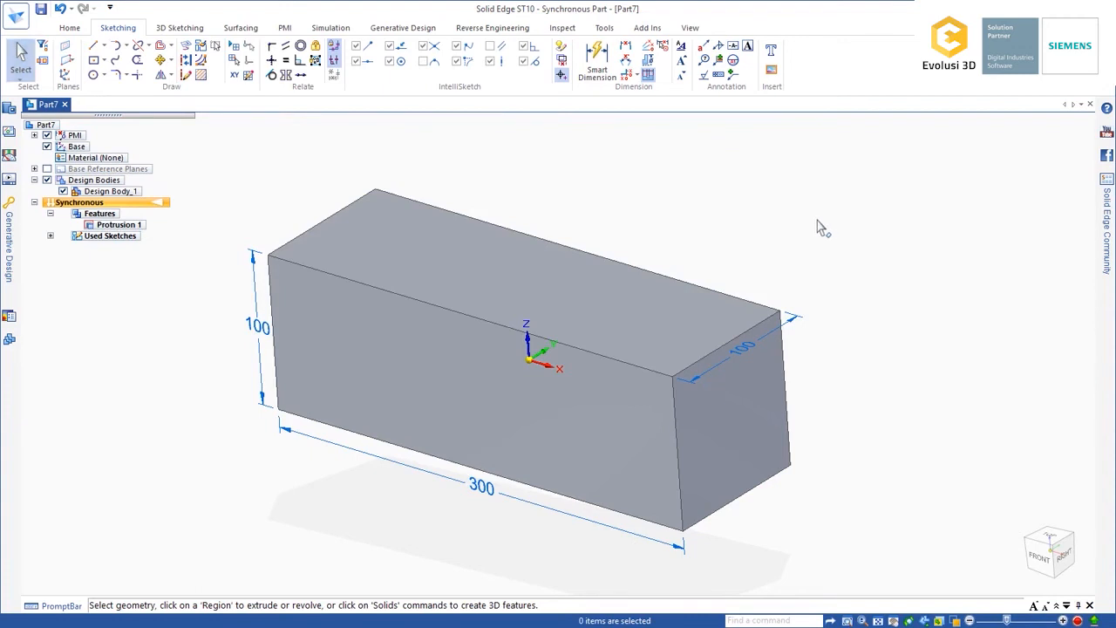
- Set the block's vertical height dimension to 60 mm
middle_click_drag(810, 205, 560, 474)
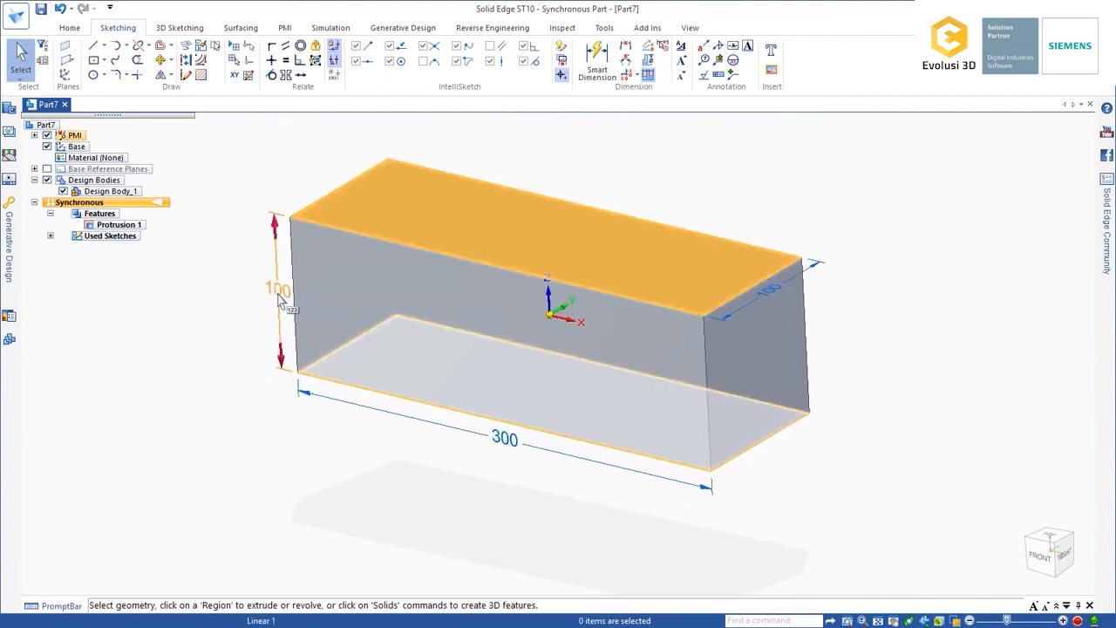
left_click(281, 303)
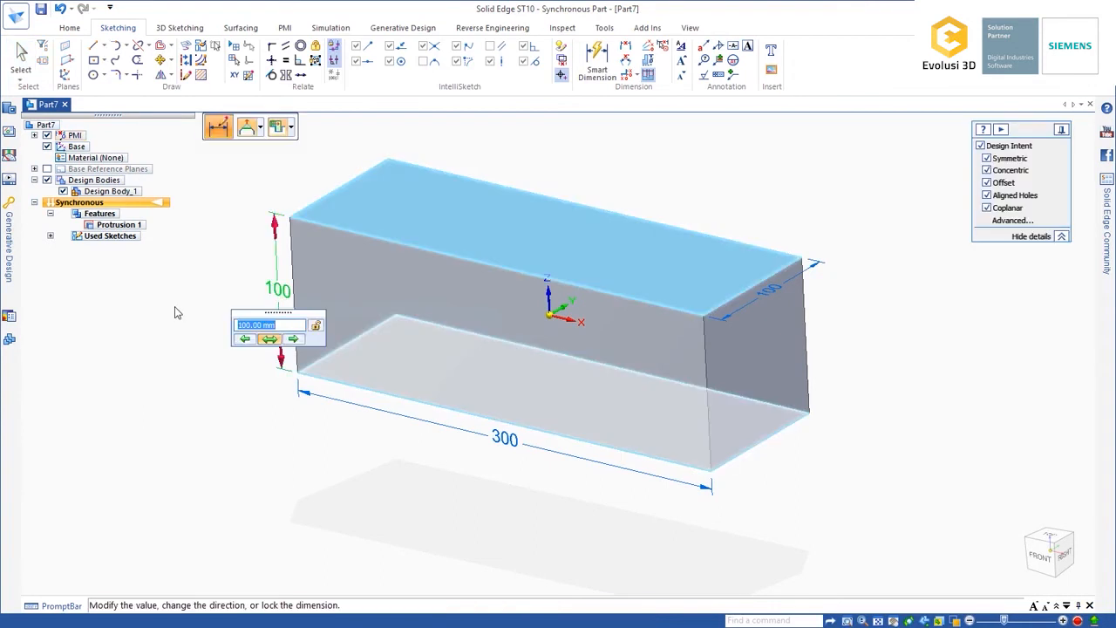
type("60")
key("Return")
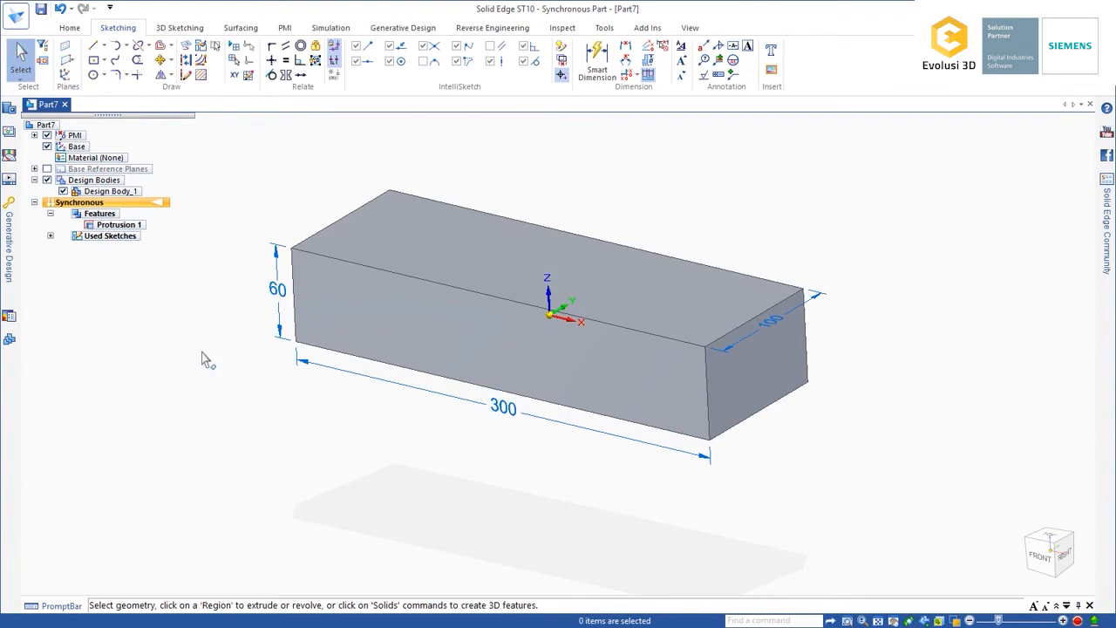
- Set the block's depth dimension along the Y axis to 50 mm
left_click(777, 325)
left_click(758, 365)
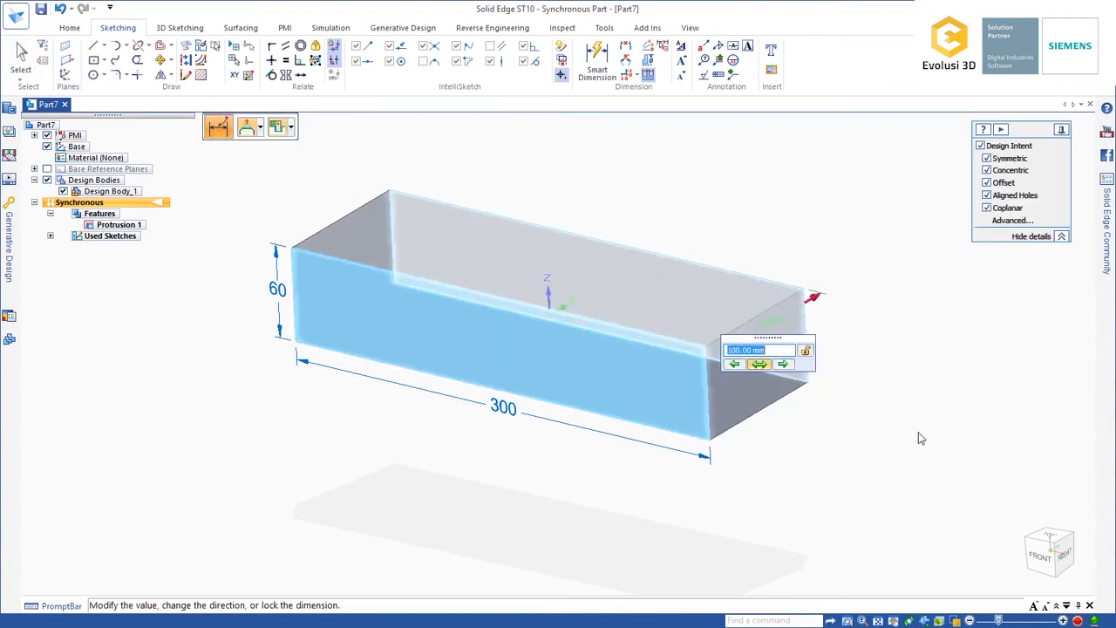
type("50")
key("Return")
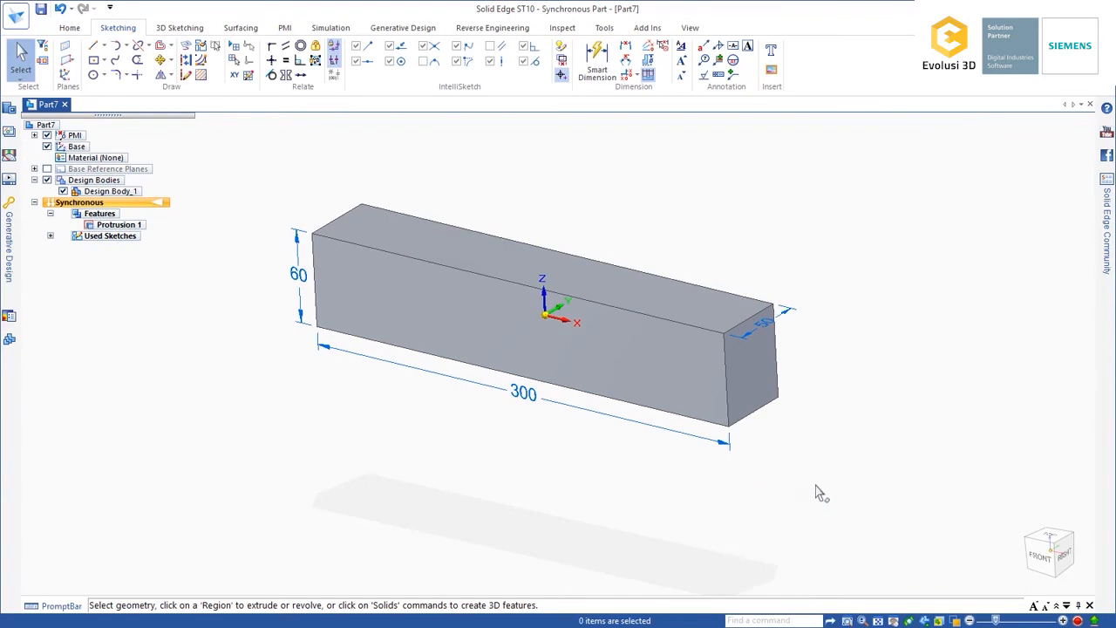
- Move the block's end face on the positive X side outward by 20 mm, keeping the Symmetric design intent active
left_click(761, 393)
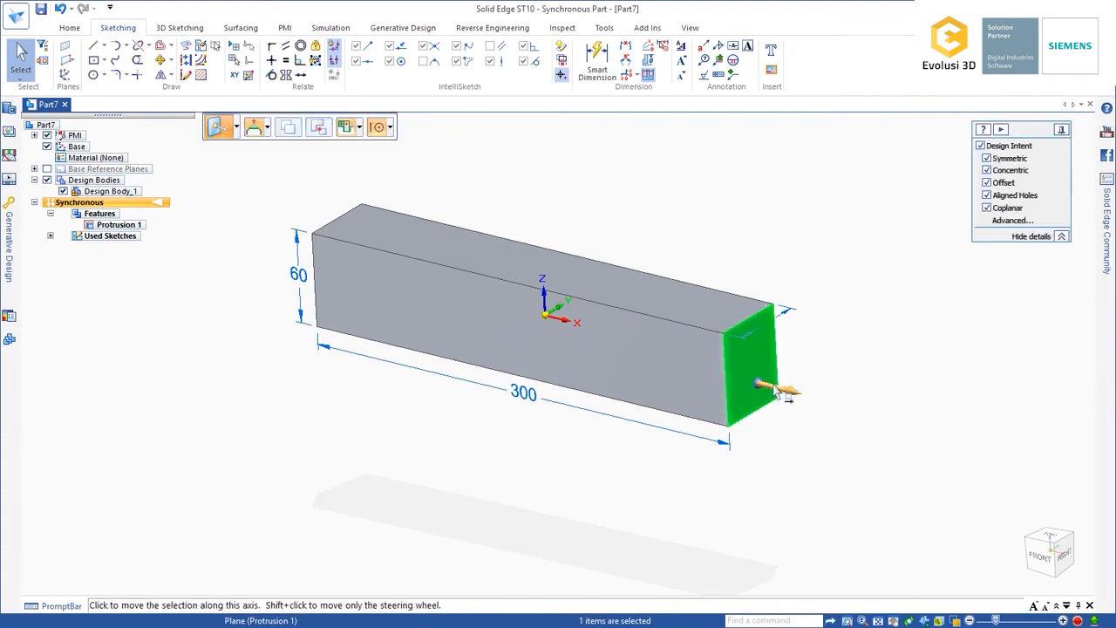
left_click(775, 386)
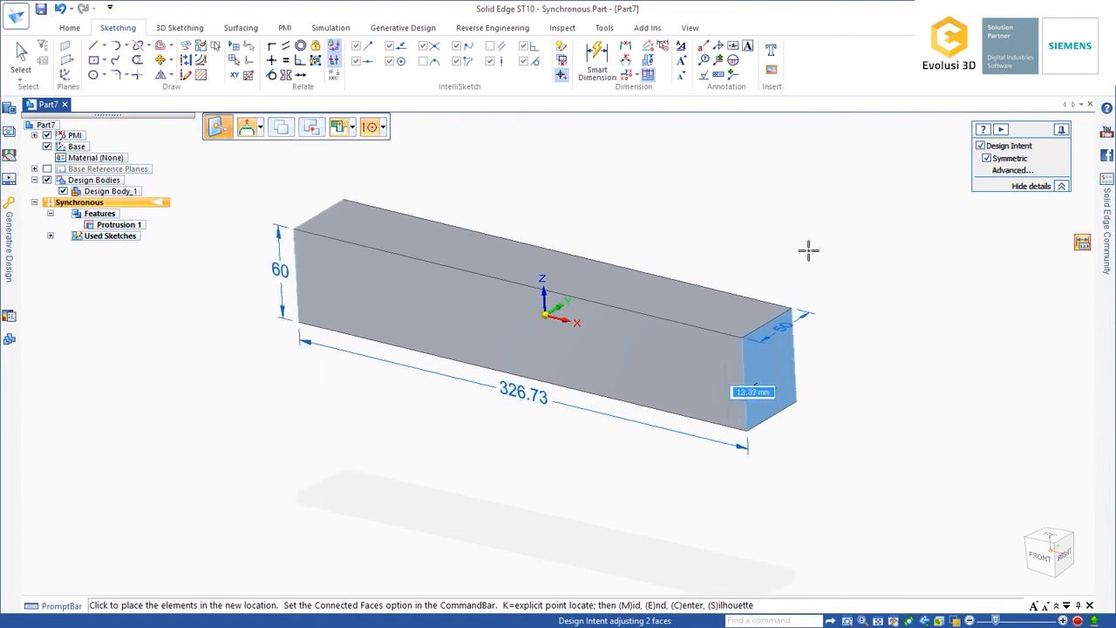
left_click(987, 158)
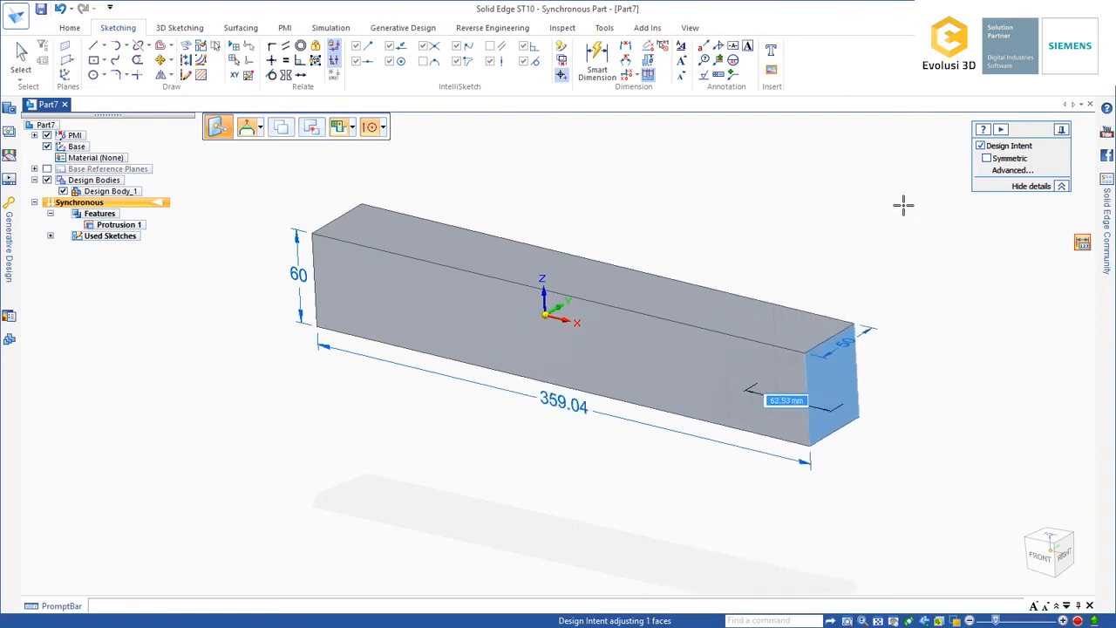
left_click(987, 158)
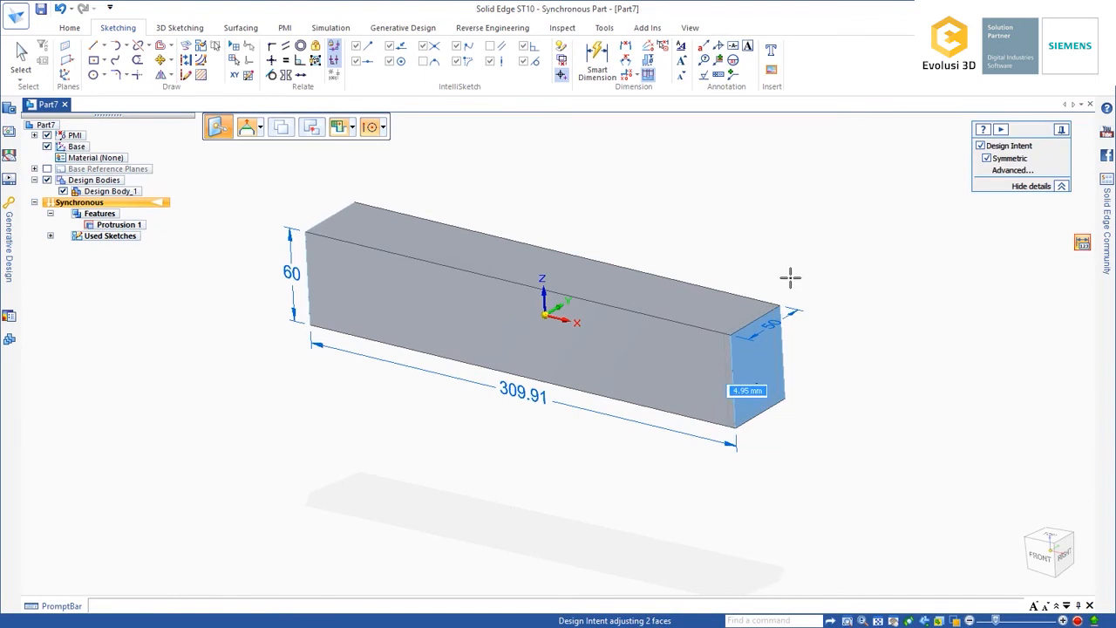
type("20")
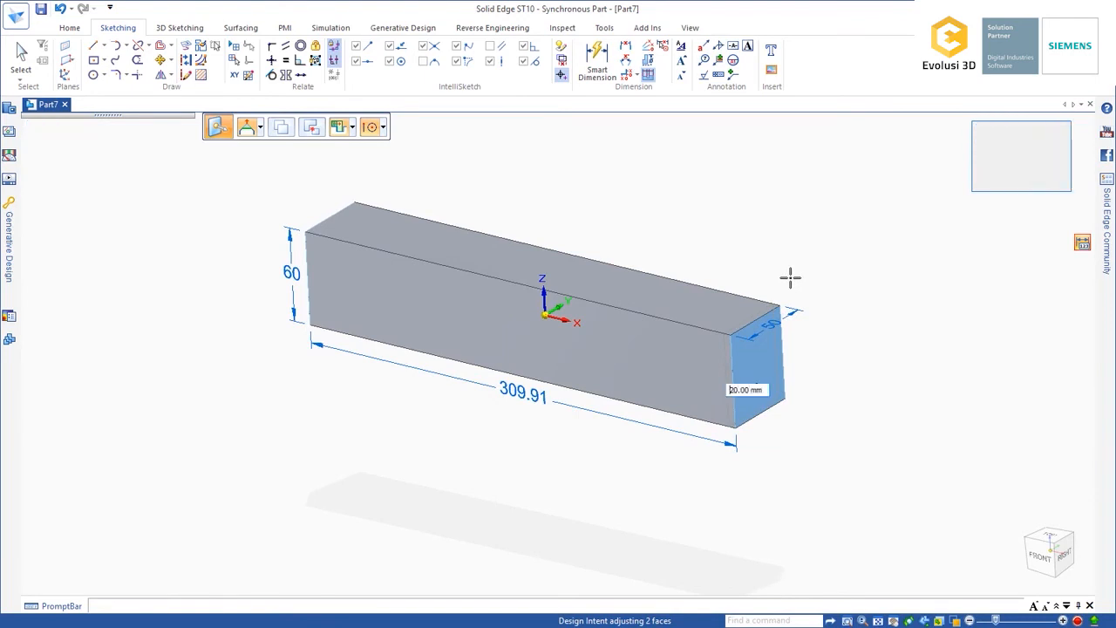
key("Return")
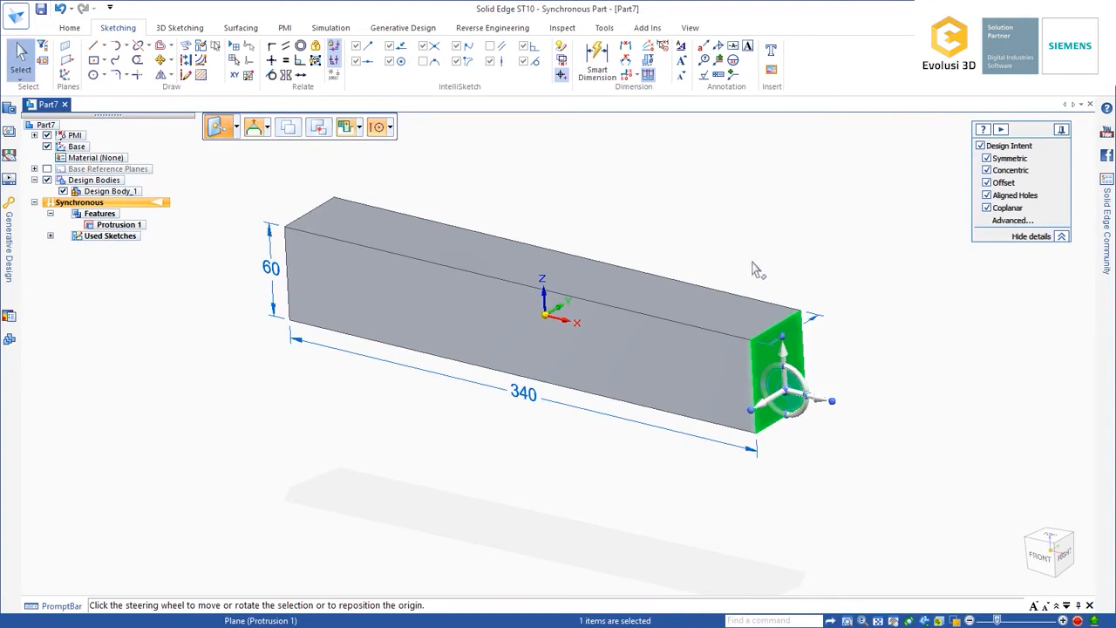
key("Escape")
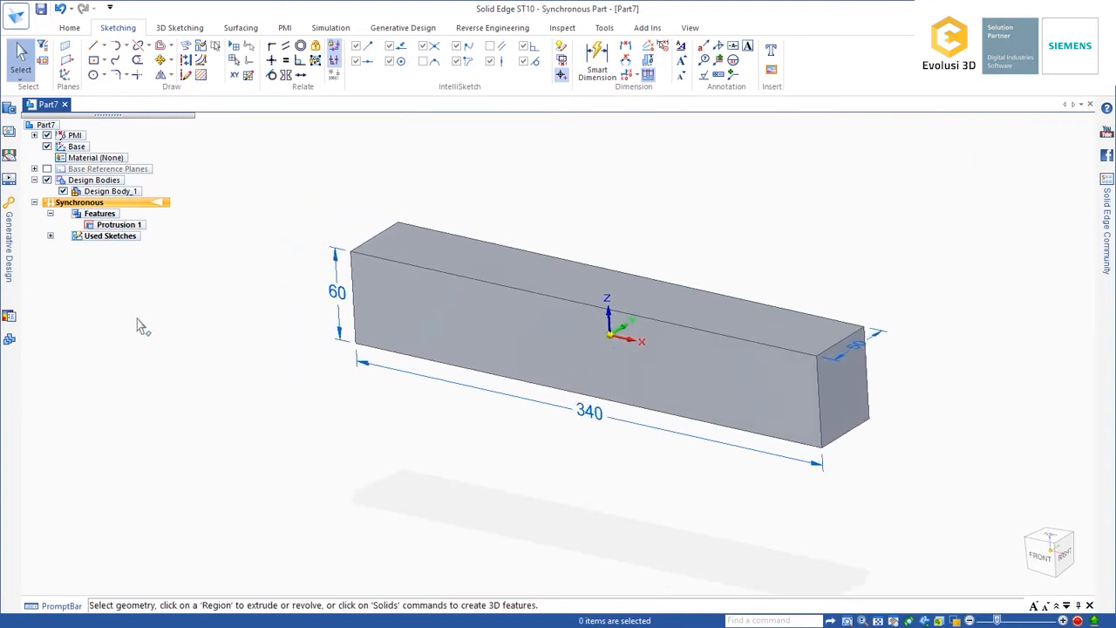
- Select the block's original rectangle among the used sketches to compare it with the edited solid
left_click(49, 236)
left_click(111, 247)
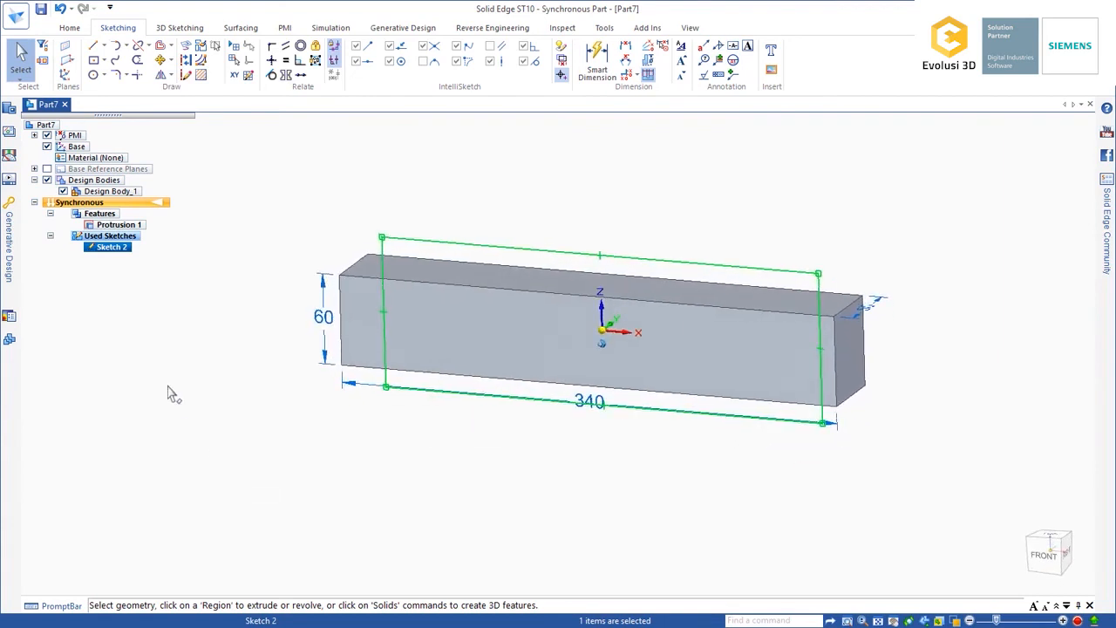
- Delete the block's original rectangle sketch from the used sketches
right_click(101, 248)
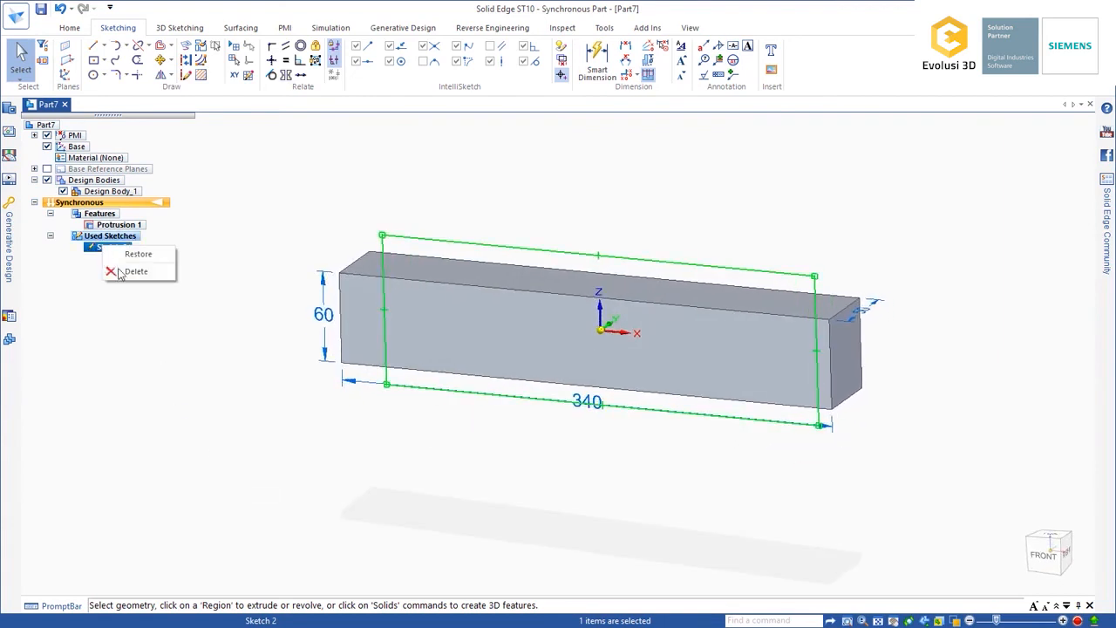
left_click(113, 271)
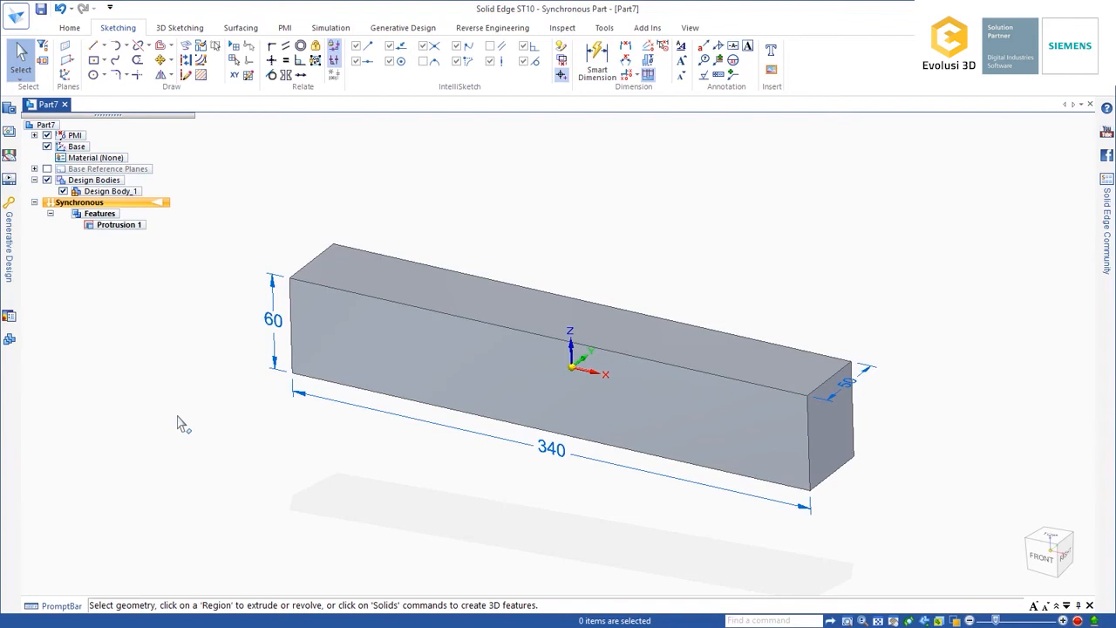
- Lock the sketch plane to the block's top face and draw a line parallel to the Y axis, crossing both long edges
middle_click_drag(808, 241, 767, 252)
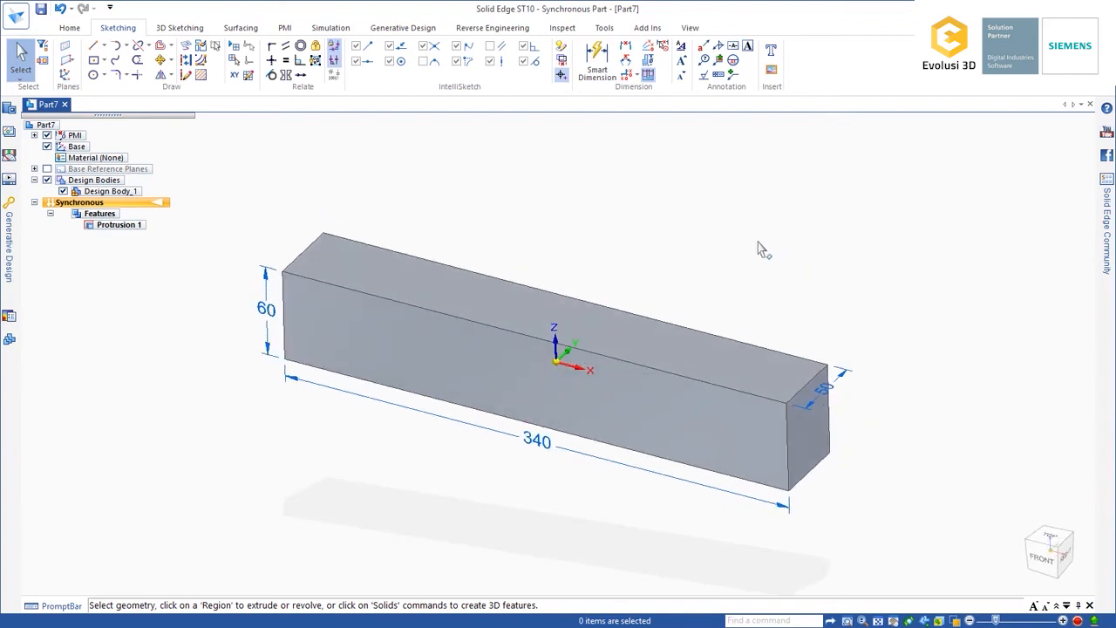
left_click(94, 45)
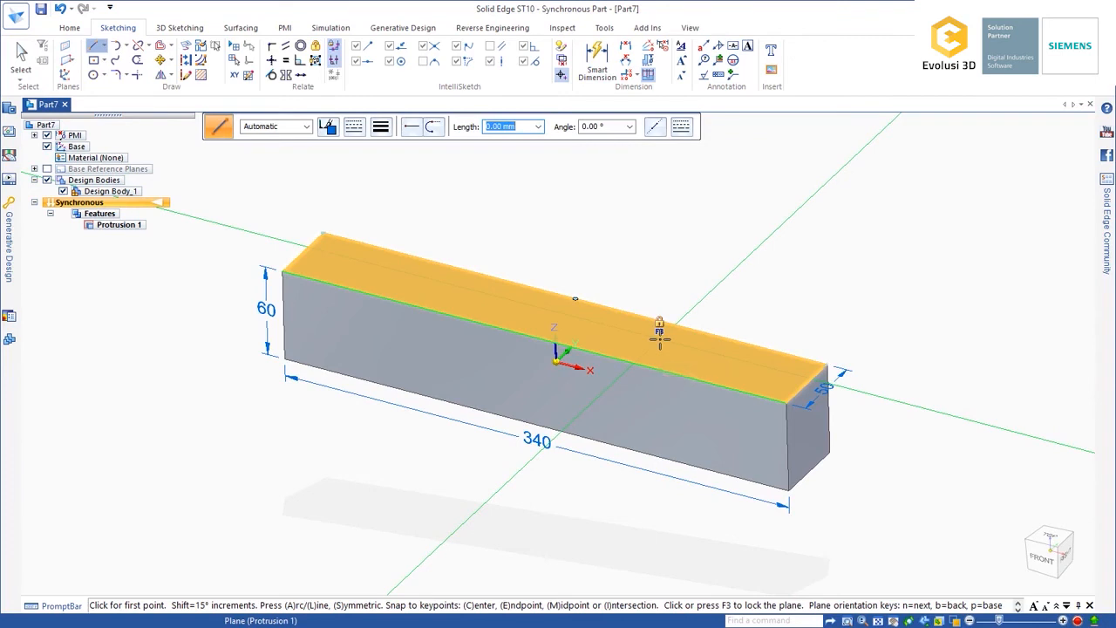
key("F3")
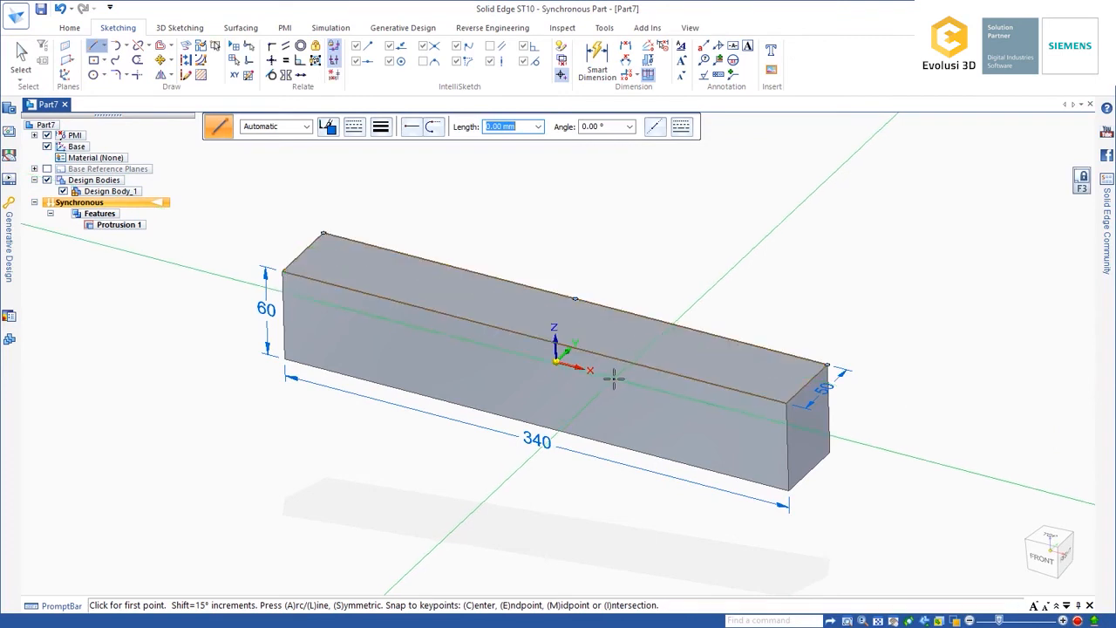
left_click(608, 378)
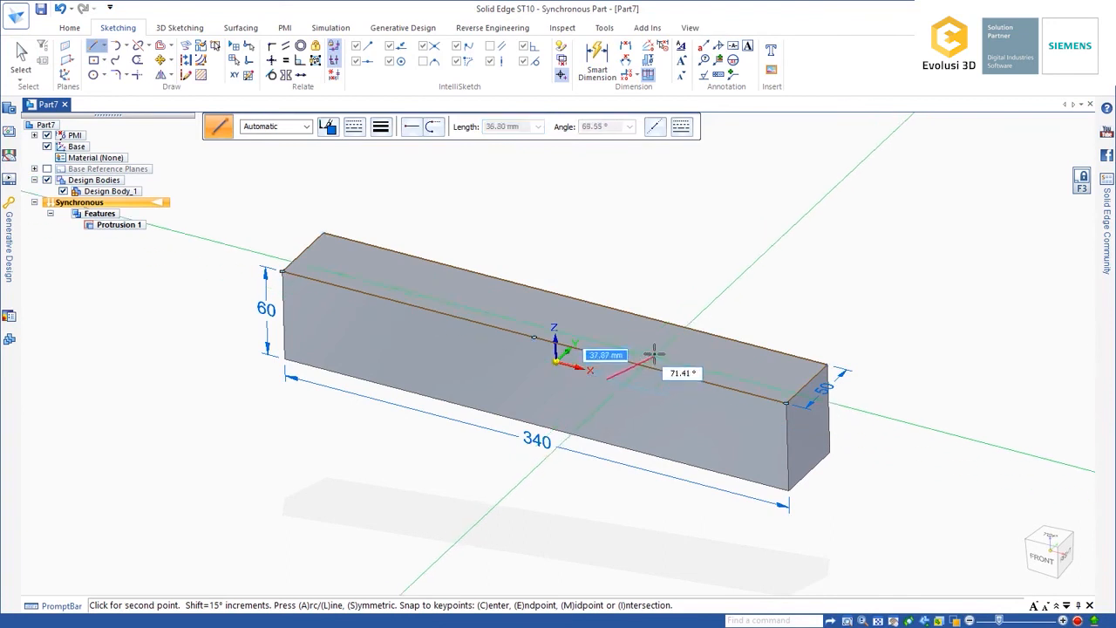
left_click(684, 306)
key("Escape")
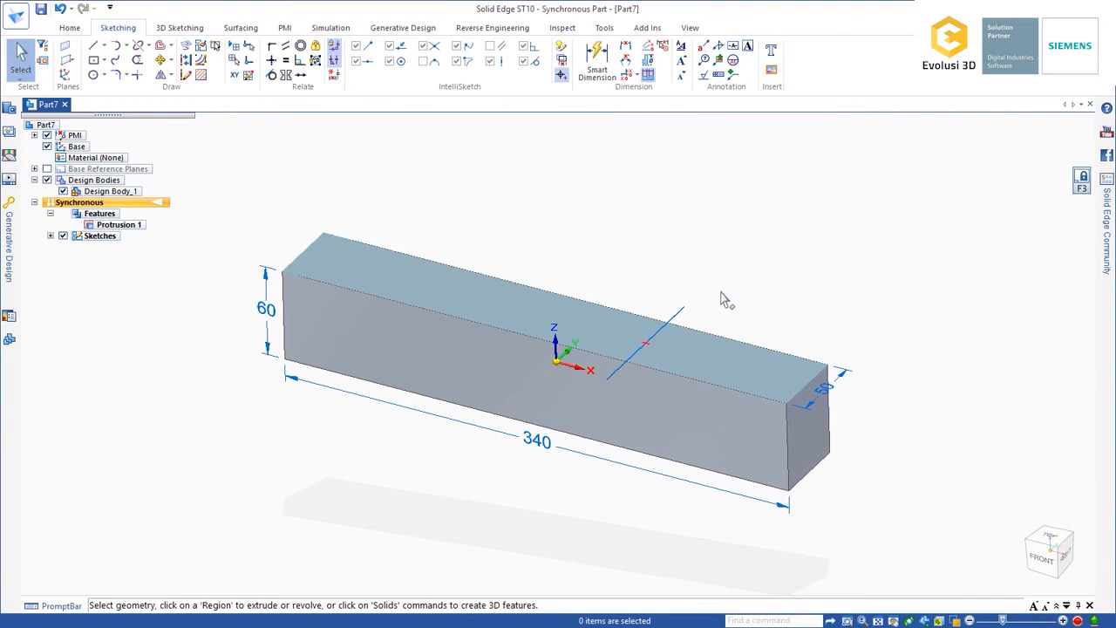
- Extrude the top-face region on the positive X side of the line upward by 150 mm
left_click(704, 383)
left_click(690, 351)
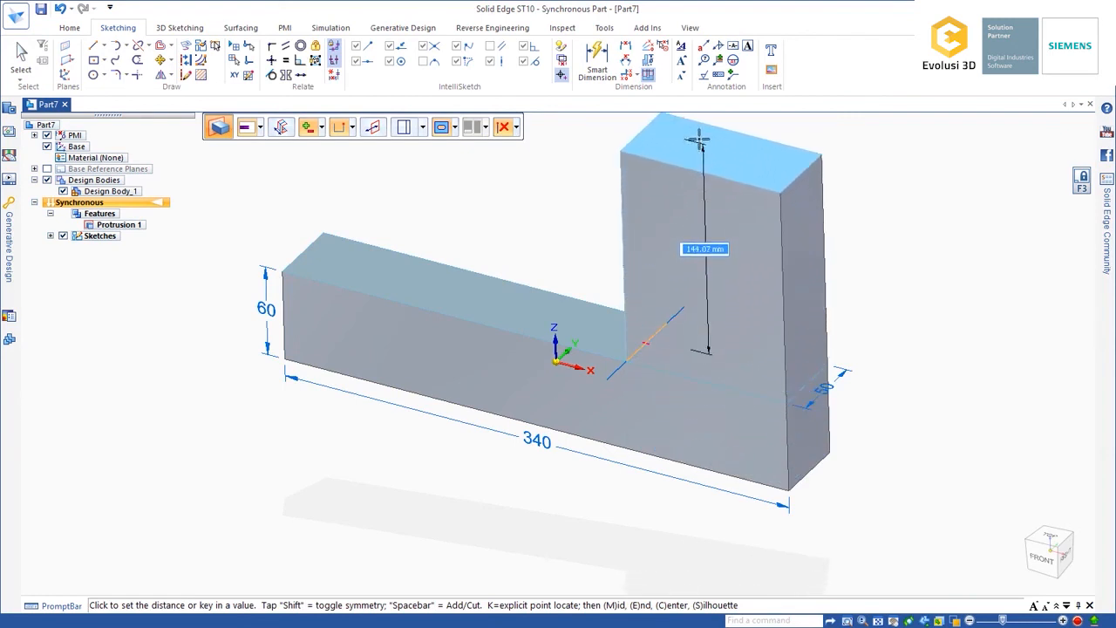
type("150")
key("Return")
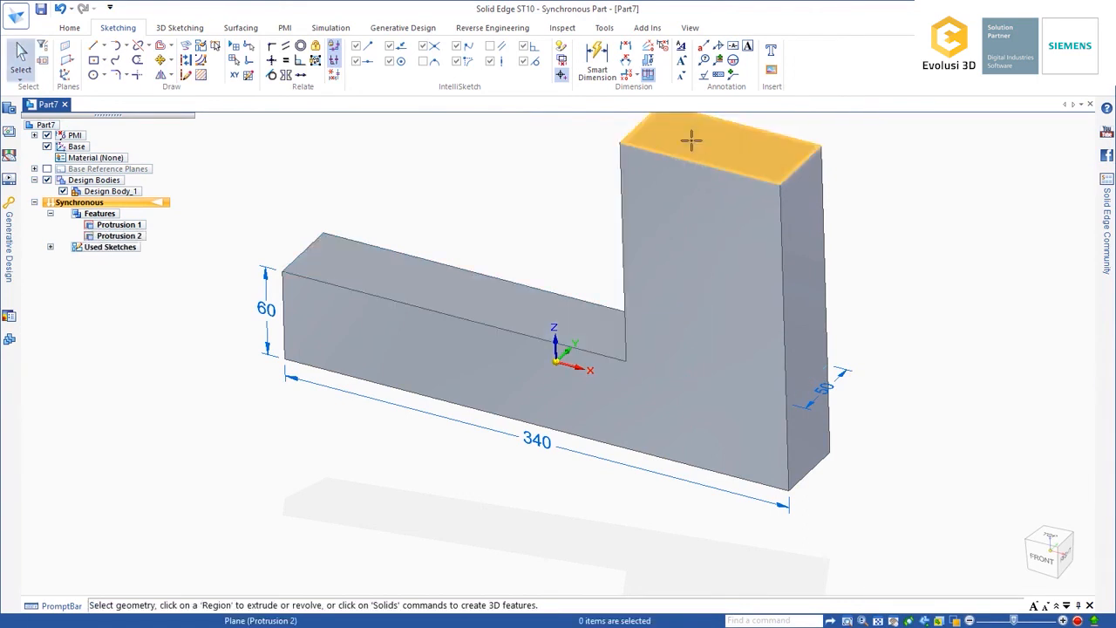
- Select the upright's faces together, move them outward along X to an overall length of about 411 mm, and raise them along Z
middle_click_drag(907, 421, 634, 428)
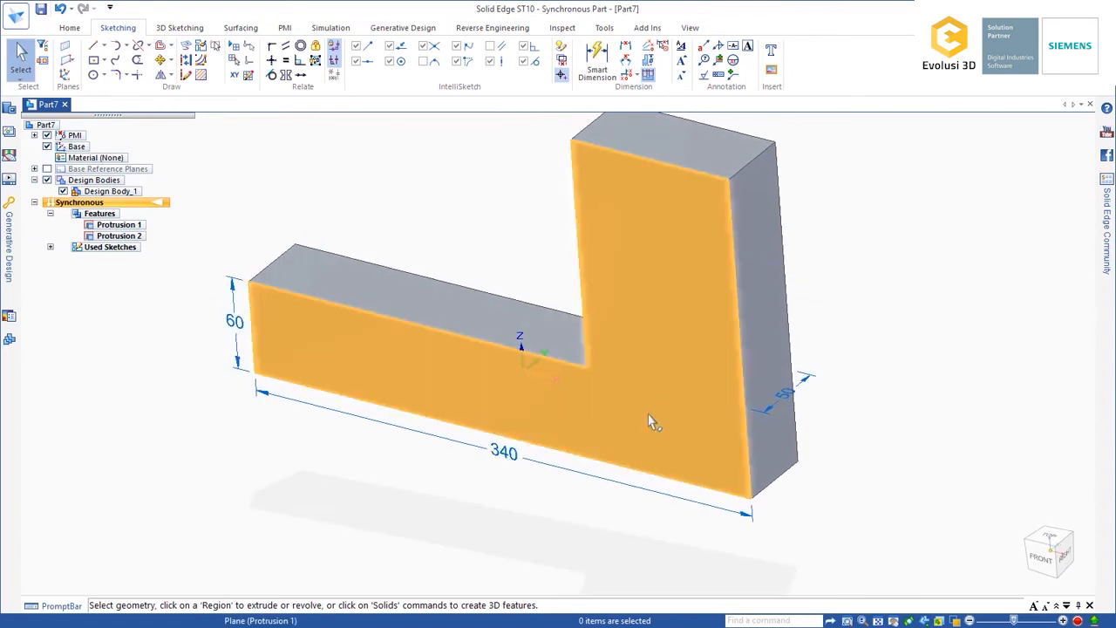
middle_click_drag(981, 464, 943, 447)
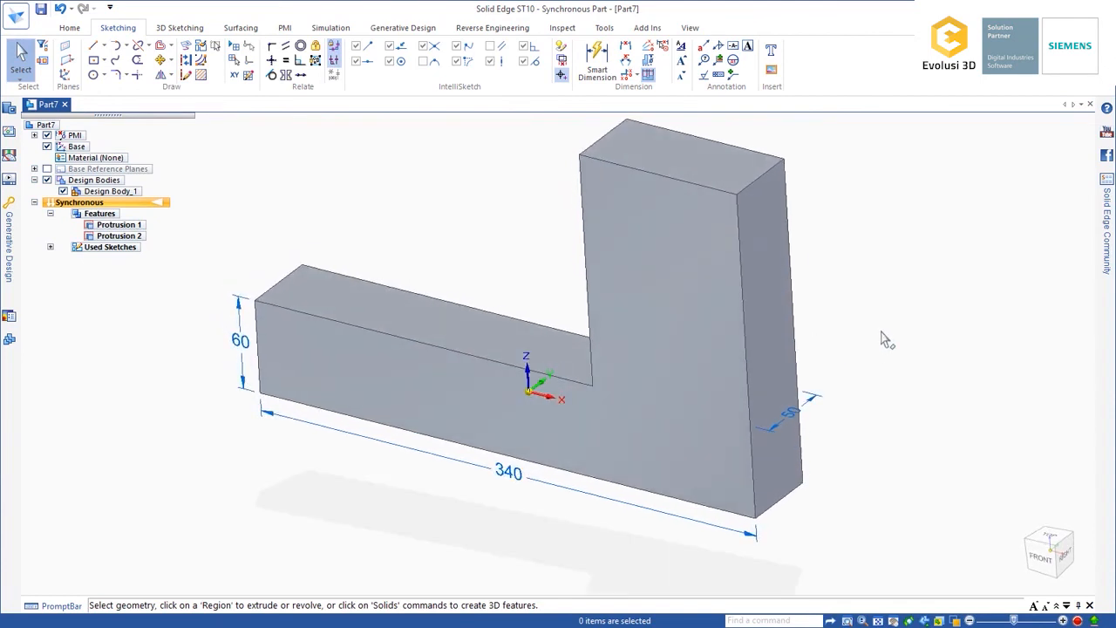
middle_click_drag(880, 331, 941, 380)
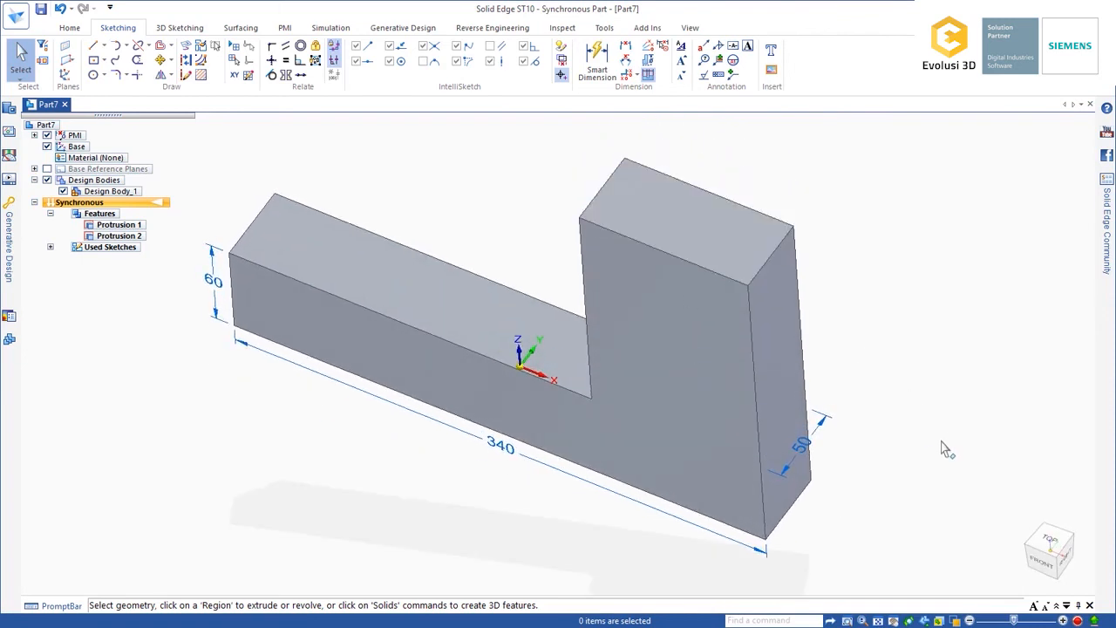
middle_click_drag(989, 403, 924, 361)
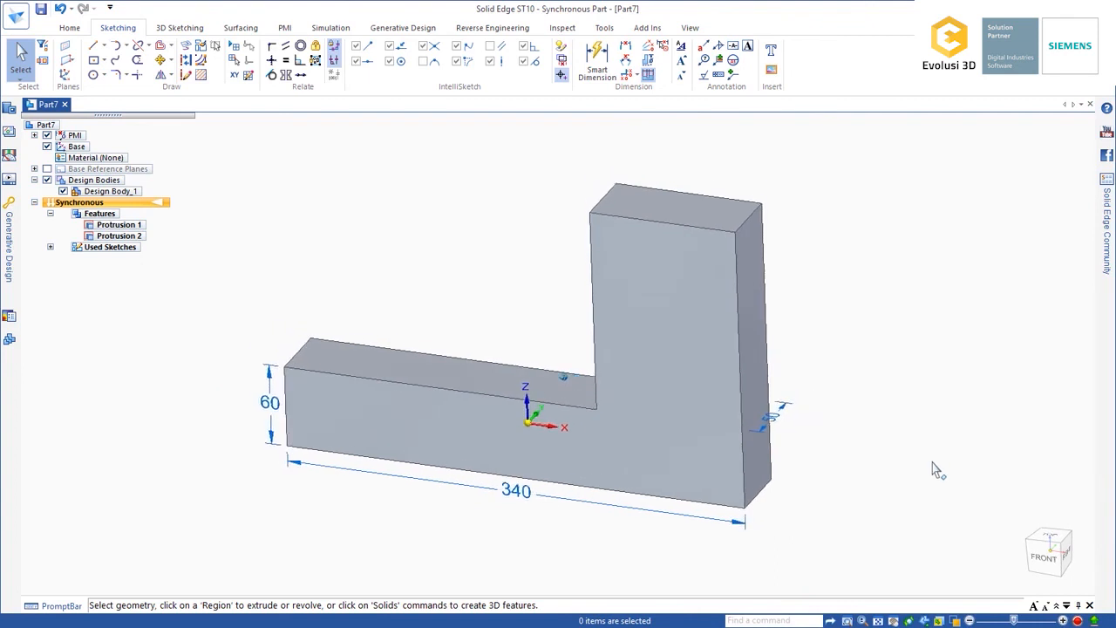
left_click_drag(536, 150, 790, 565)
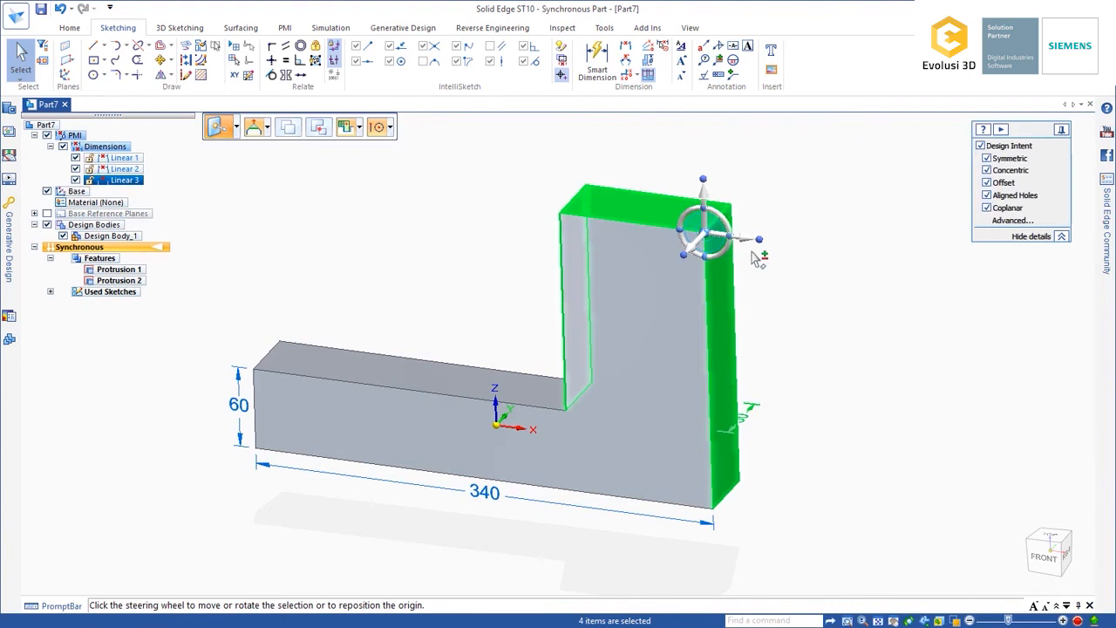
left_click(747, 245)
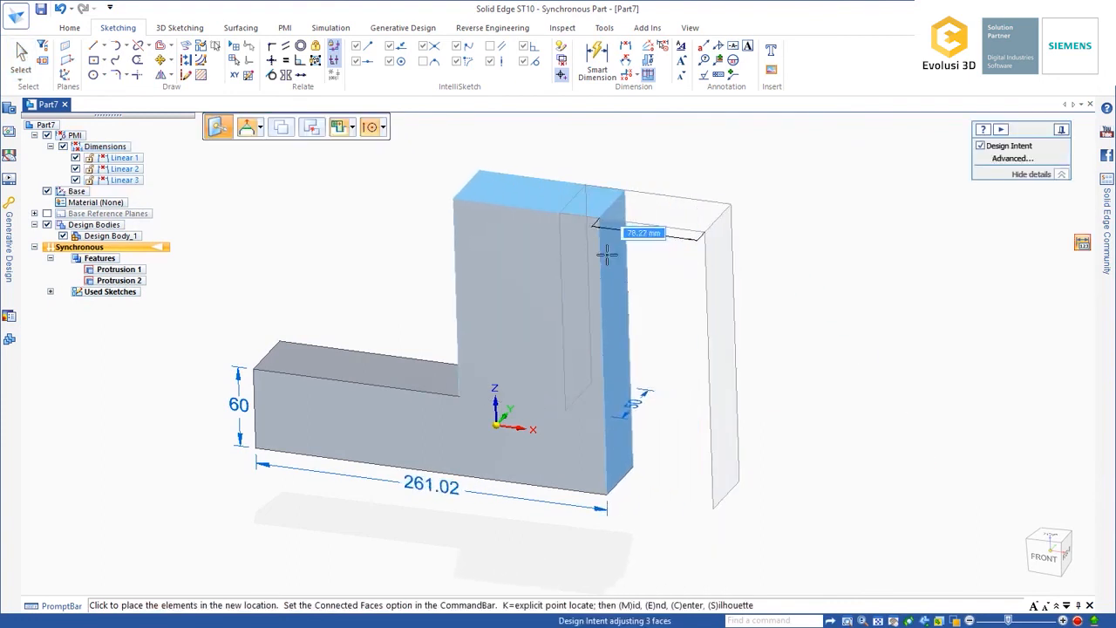
left_click(792, 301)
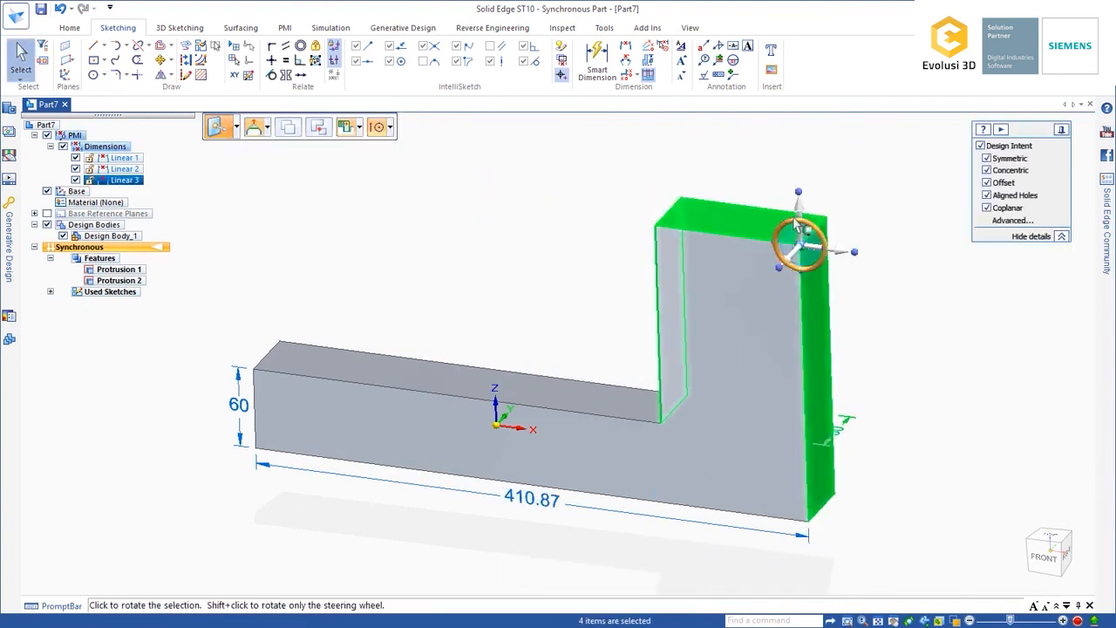
left_click(799, 213)
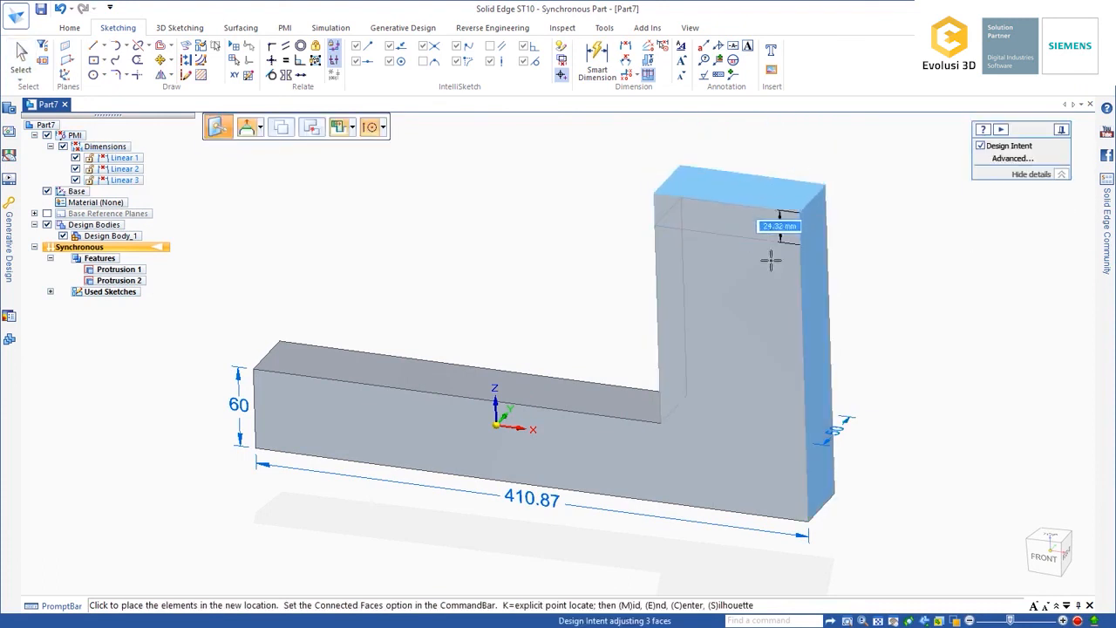
left_click(776, 218)
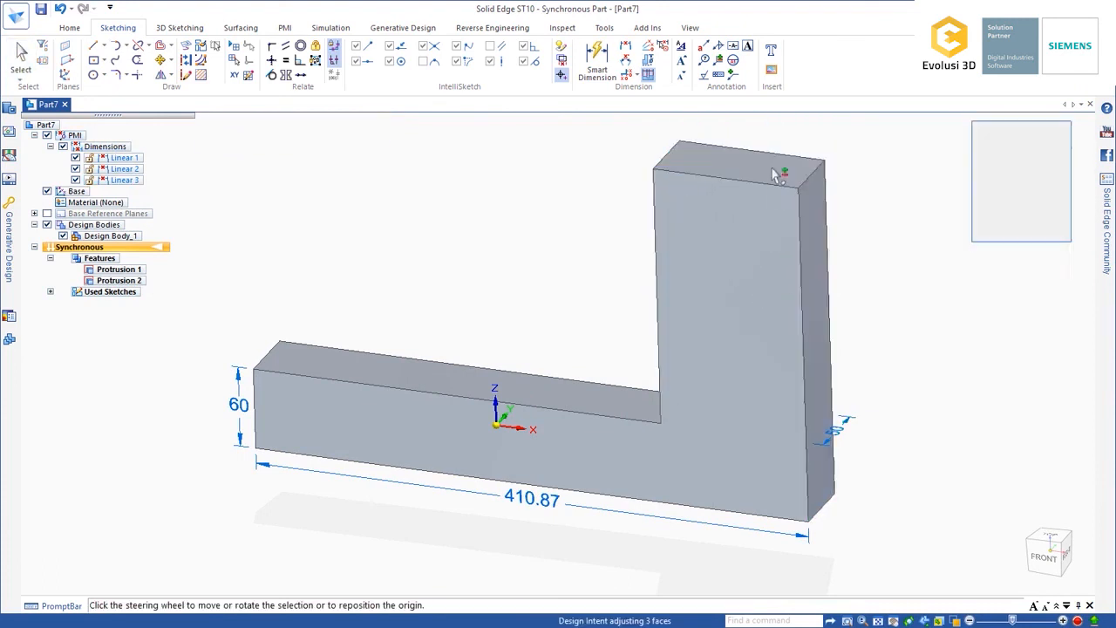
- Place the steering wheel's origin at the lower corner of the upright's outer face and rotate the selected faces 15° toward the block
left_click_drag(804, 193, 839, 513)
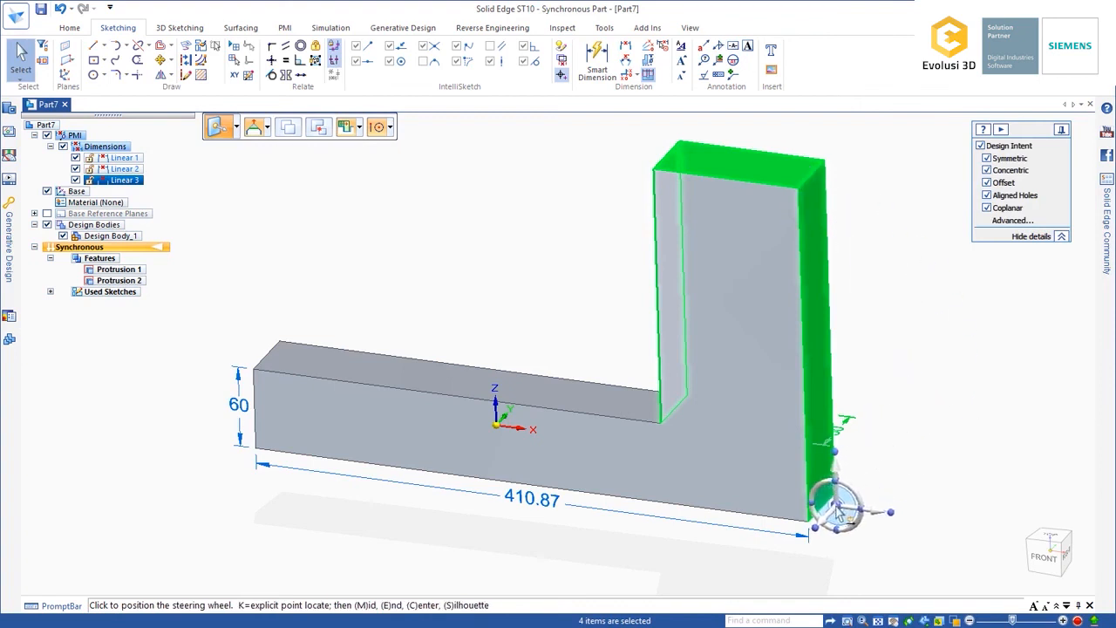
left_click(830, 505)
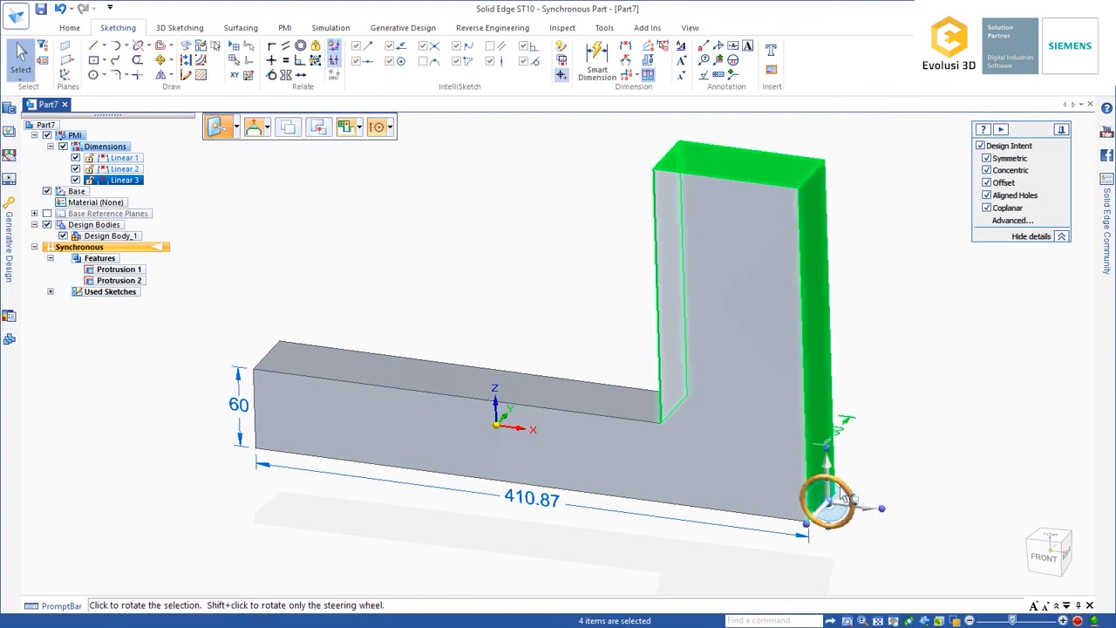
left_click(842, 497)
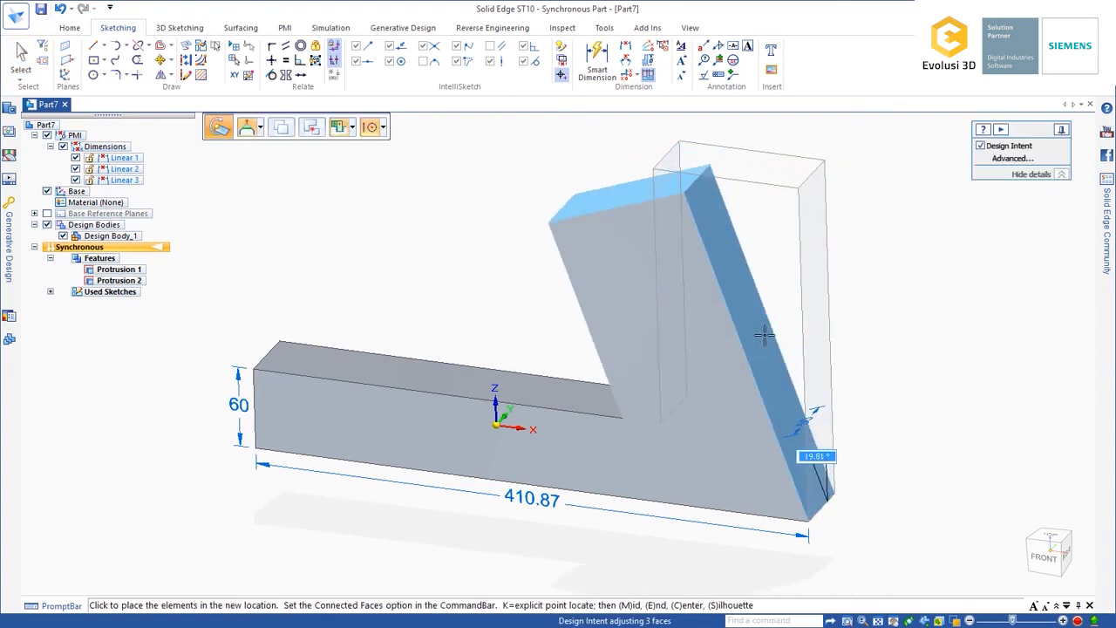
type("15")
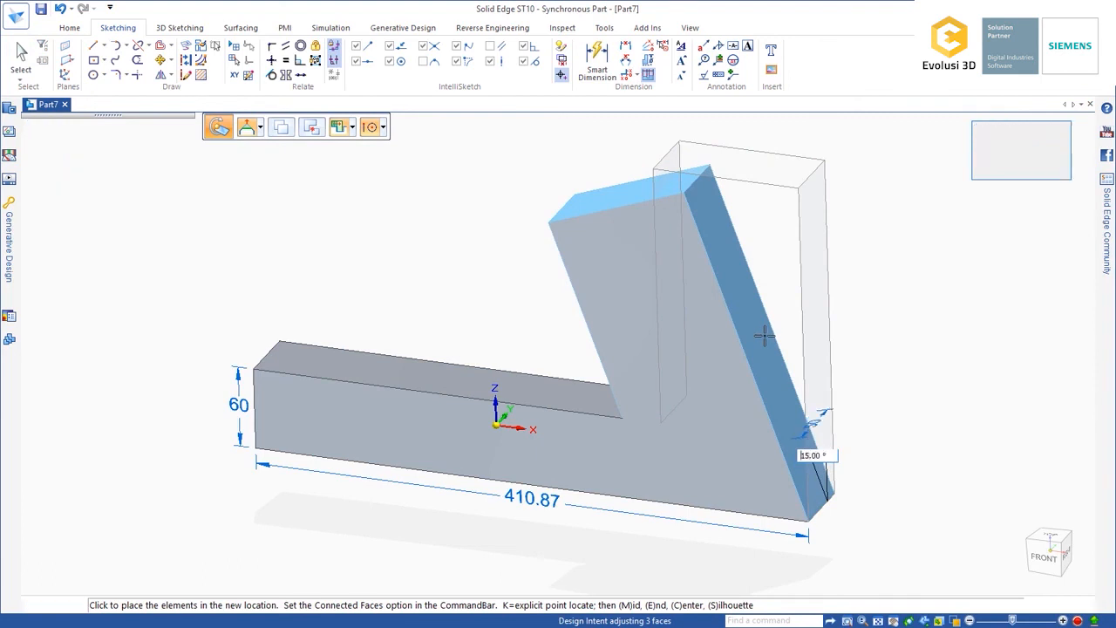
key("Return")
left_click(940, 414)
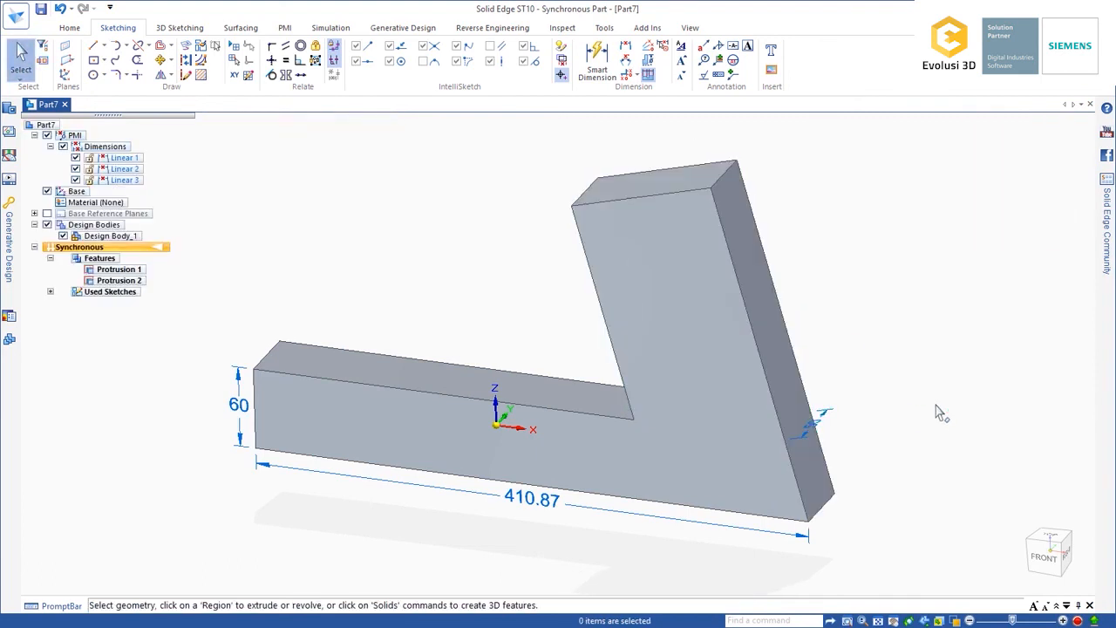